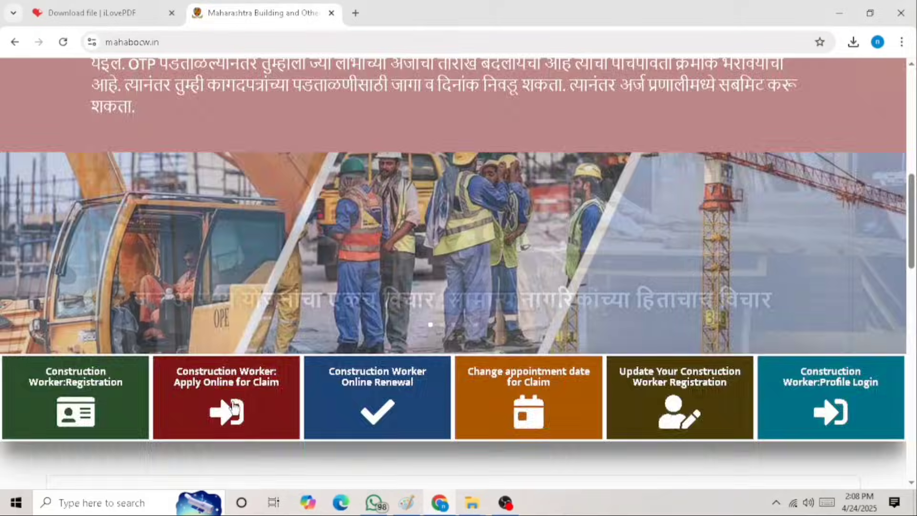
Open the online claim application form and choose New Claim as the action
left_click(233, 407)
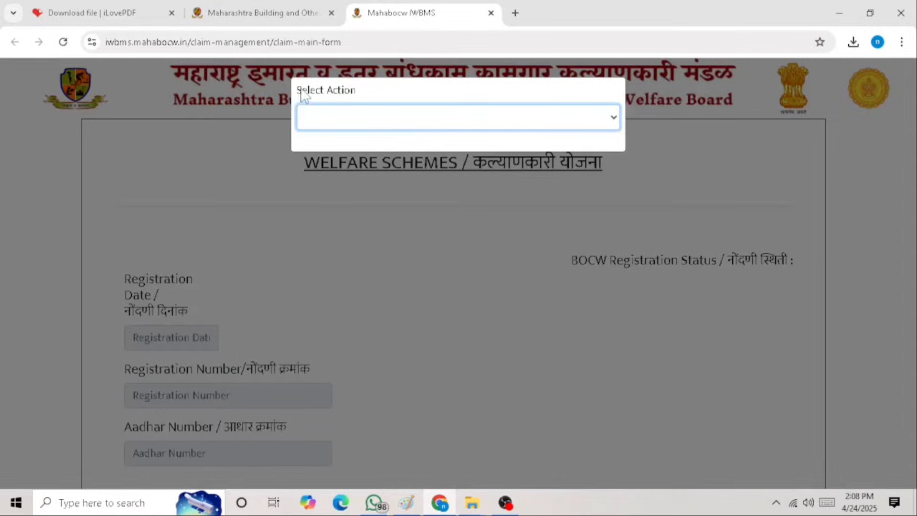
left_click_drag(300, 91, 357, 93)
left_click(397, 125)
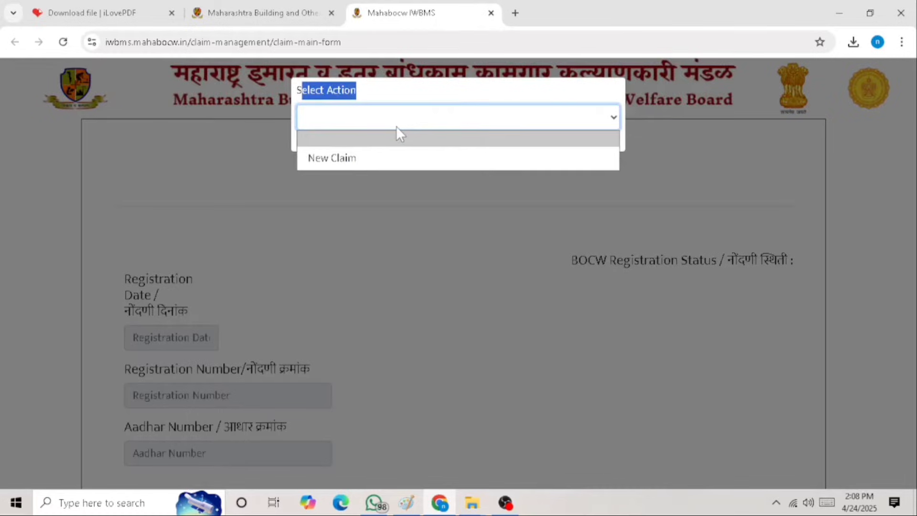
left_click(342, 158)
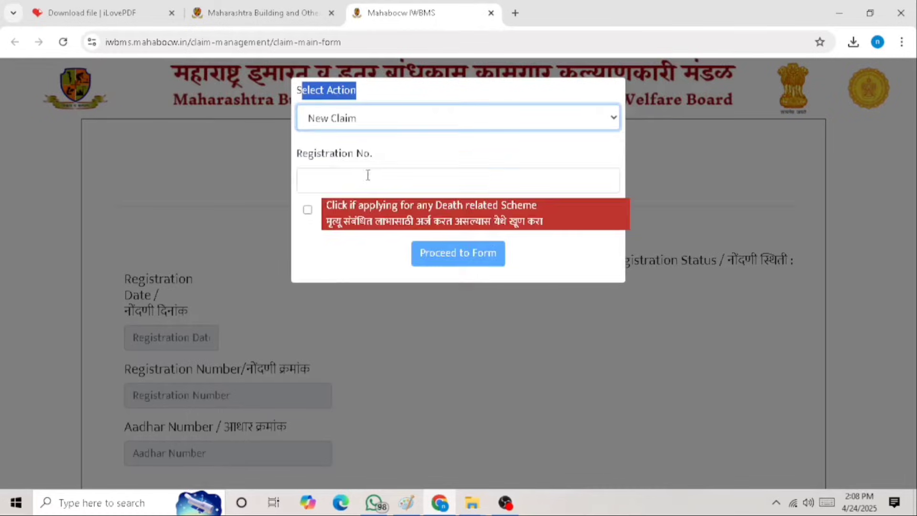
Enter the worker's registration number
left_click_drag(298, 160, 393, 164)
left_click(377, 177)
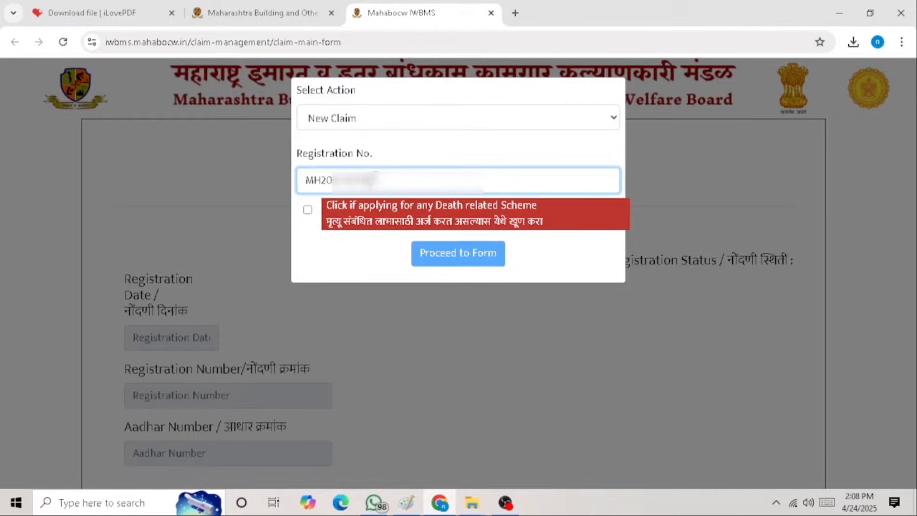
type("00")
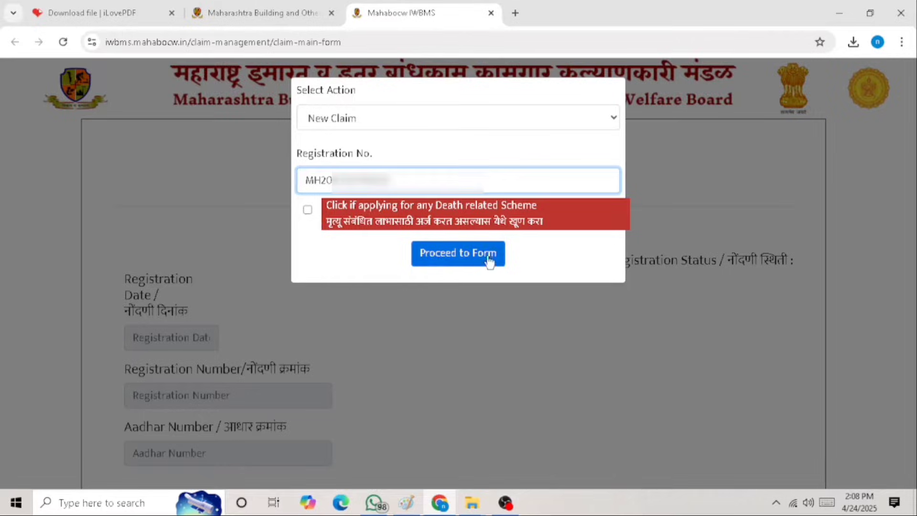
Request an OTP, then enter and validate the received code to load the worker's claim form
left_click(470, 258)
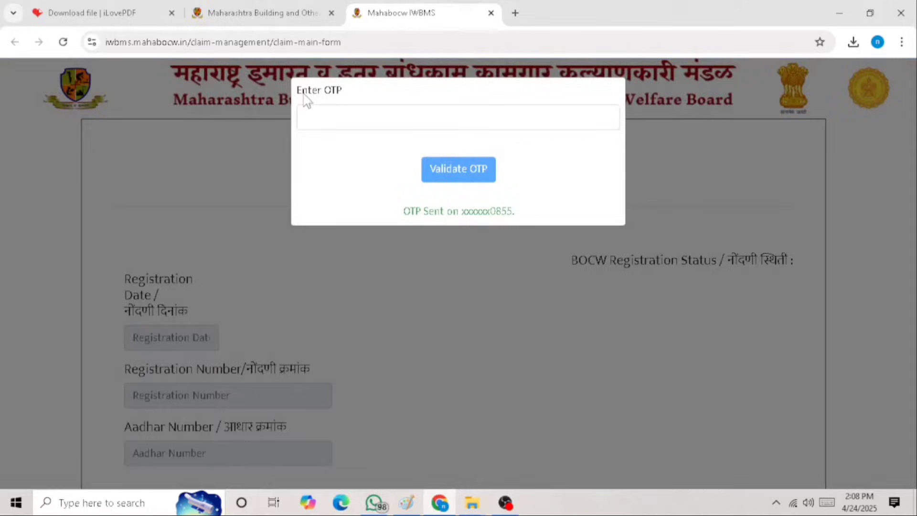
left_click_drag(297, 91, 378, 98)
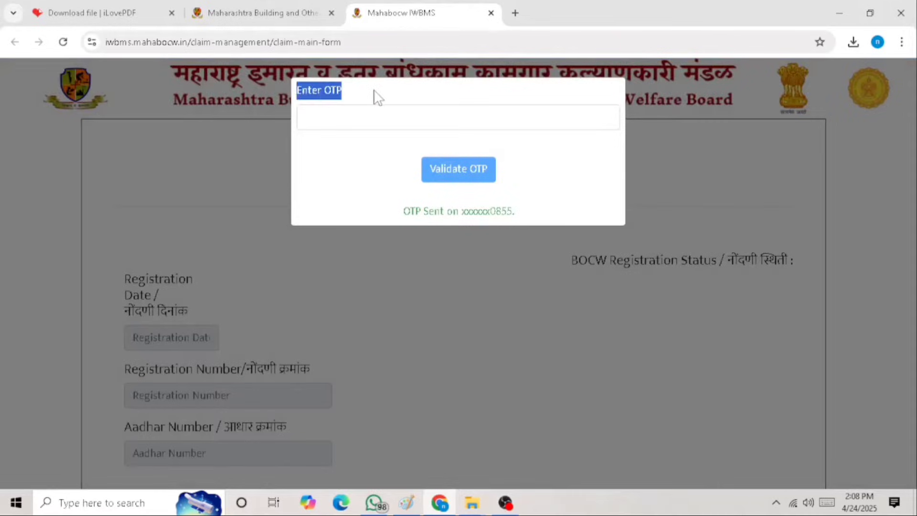
left_click(332, 118)
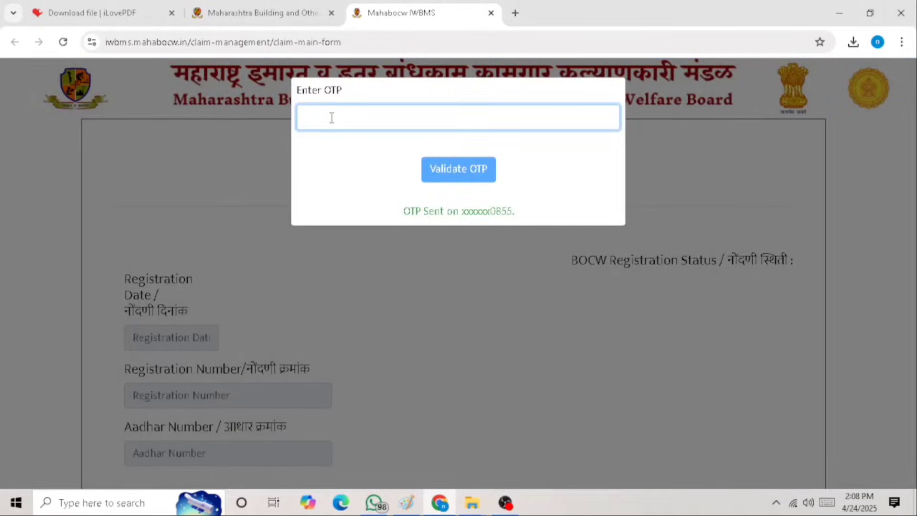
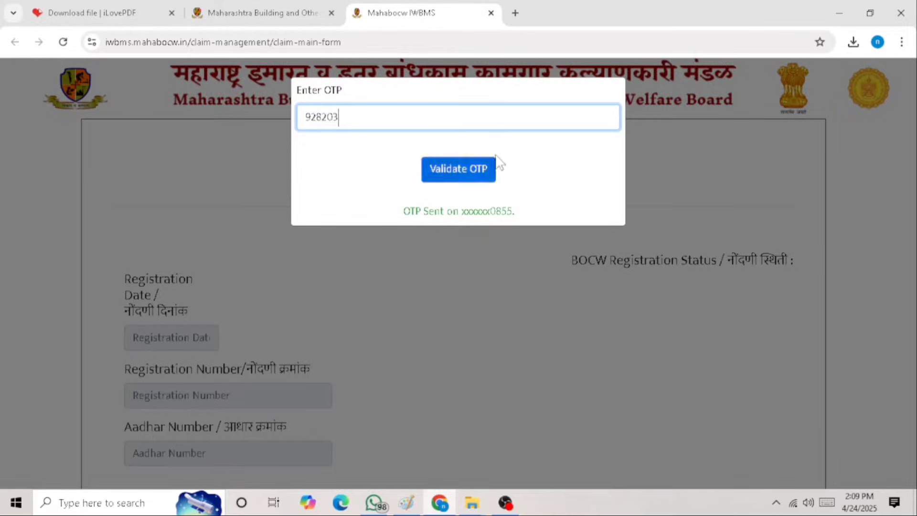
left_click(460, 171)
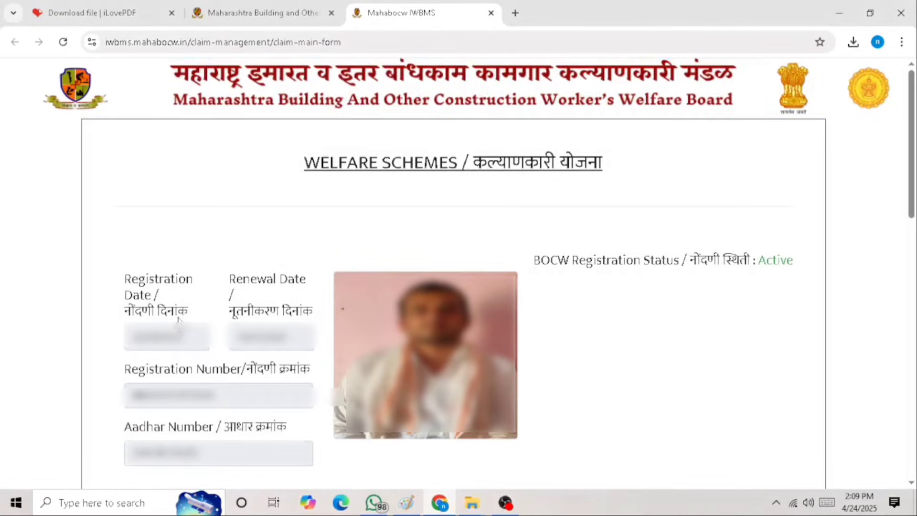
Review the worker's registration and renewal dates, registration and Aadhaar numbers, and Active status
left_click_drag(125, 277, 196, 311)
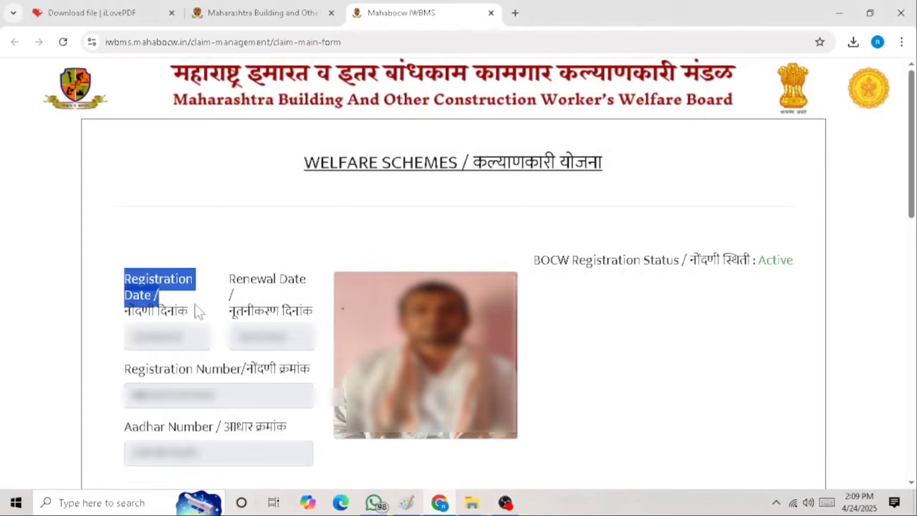
left_click_drag(230, 281, 311, 313)
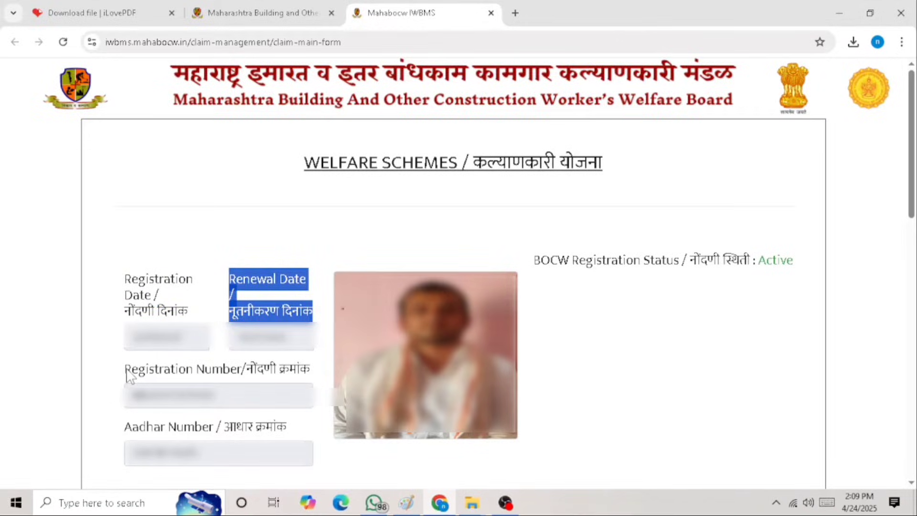
left_click_drag(126, 371, 318, 371)
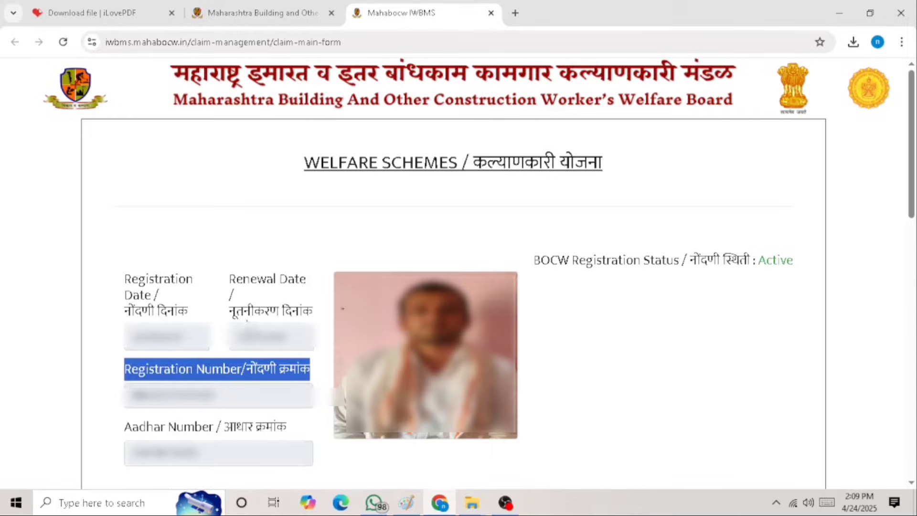
left_click_drag(125, 427, 292, 422)
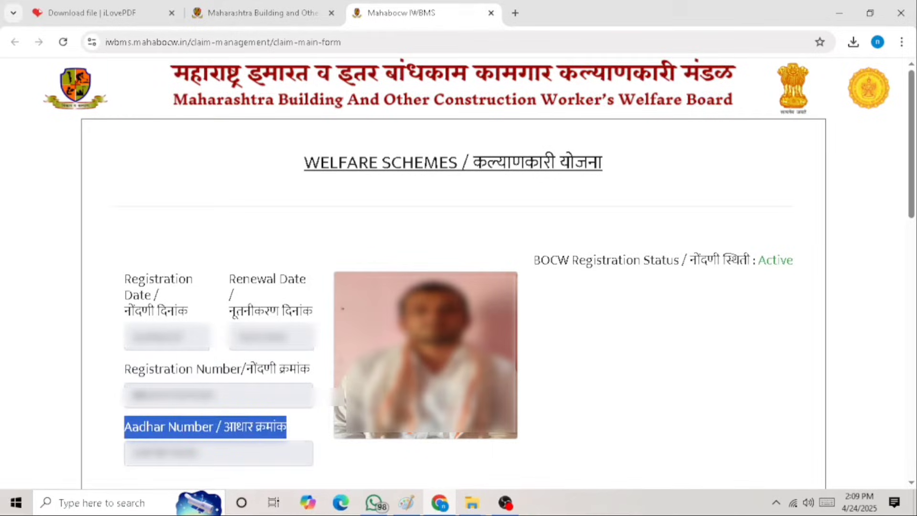
left_click_drag(535, 262, 806, 267)
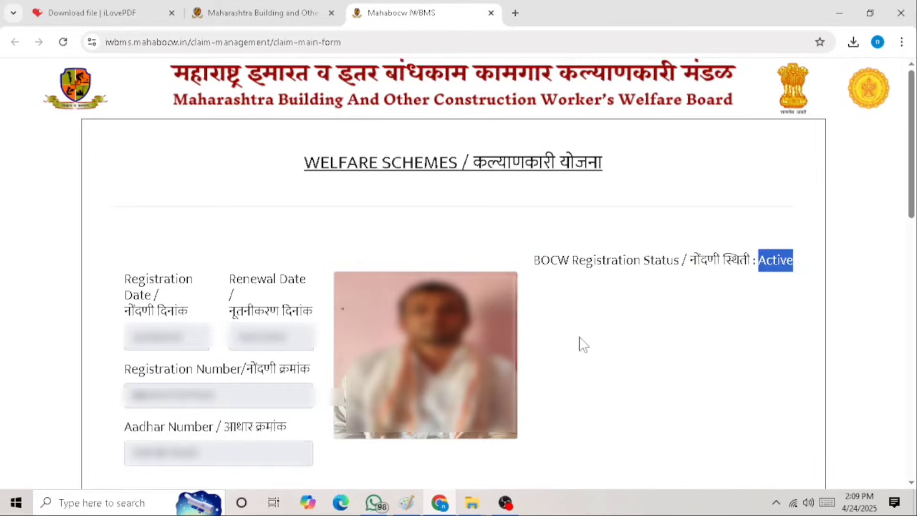
scroll(580, 342, "down", 10)
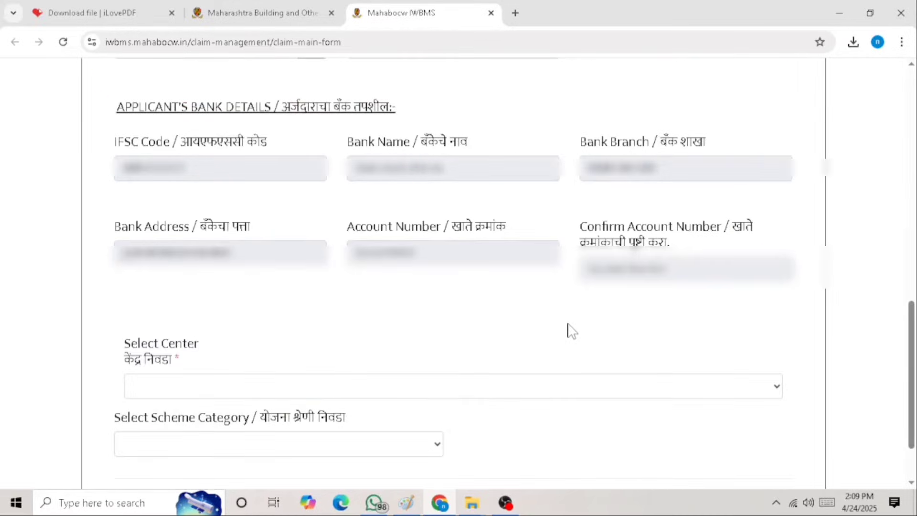
left_click_drag(119, 114, 400, 112)
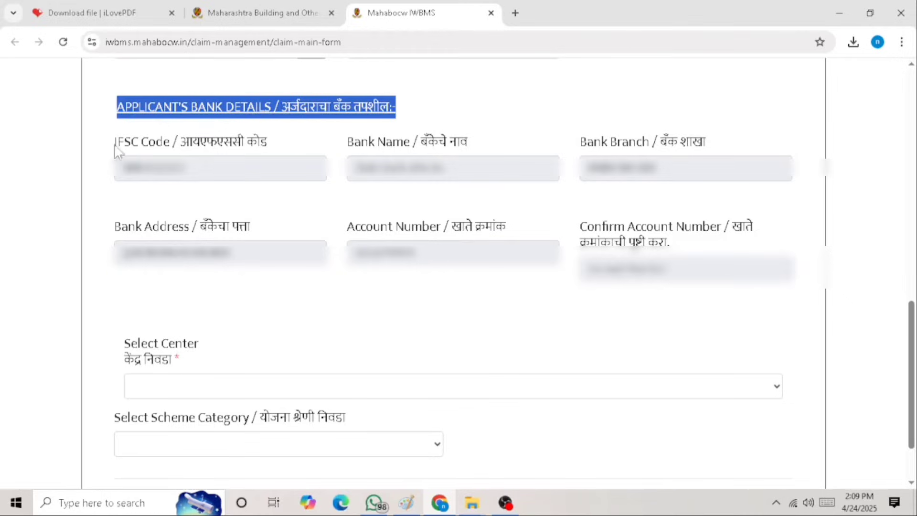
left_click_drag(115, 144, 271, 143)
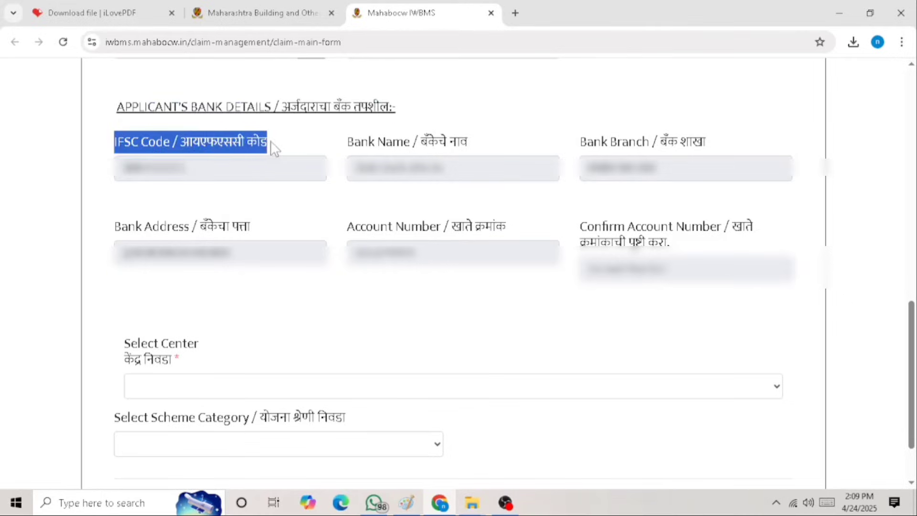
left_click_drag(351, 145, 495, 146)
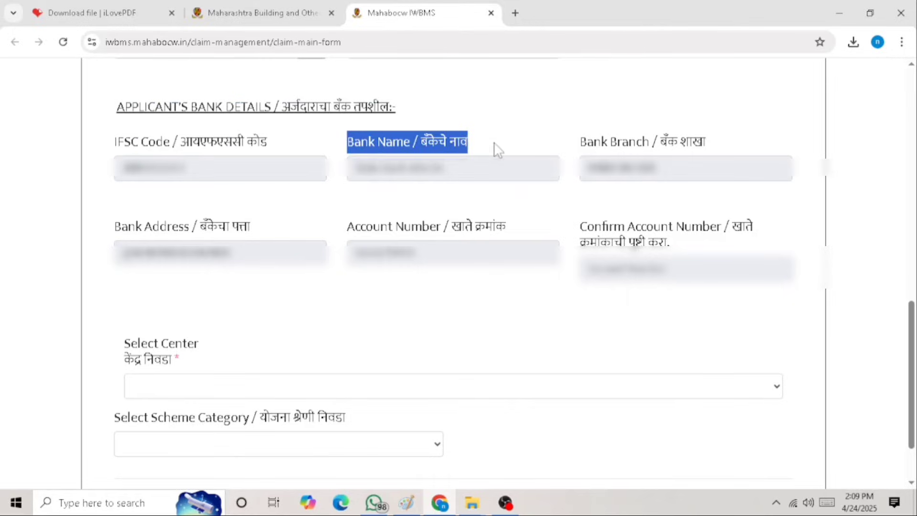
left_click_drag(581, 143, 712, 147)
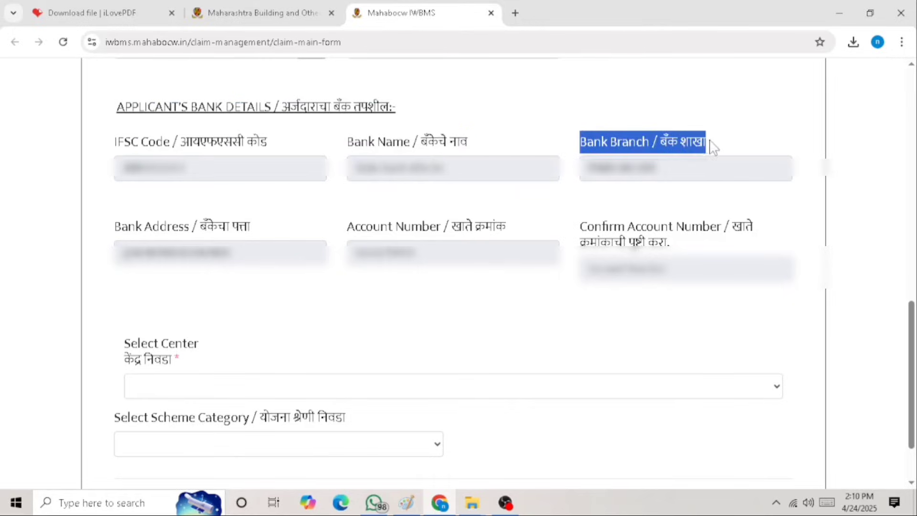
left_click_drag(119, 233, 256, 230)
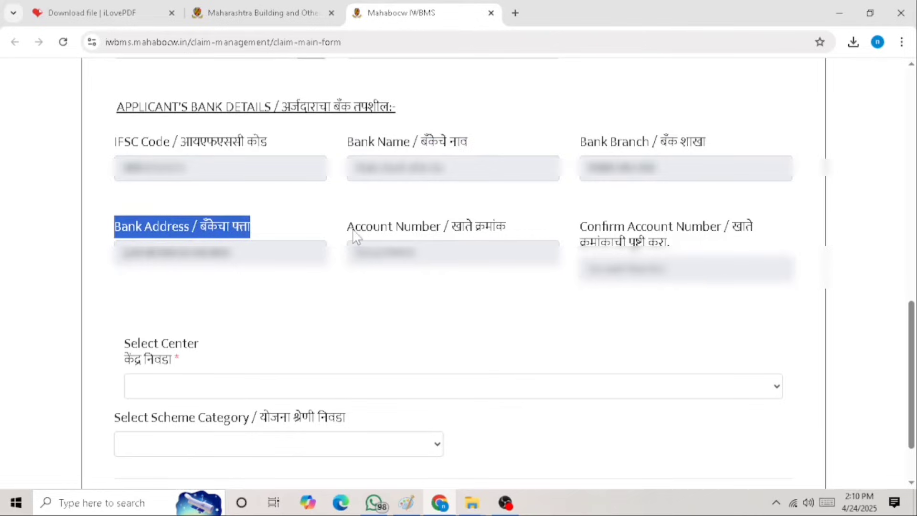
left_click_drag(350, 234, 545, 234)
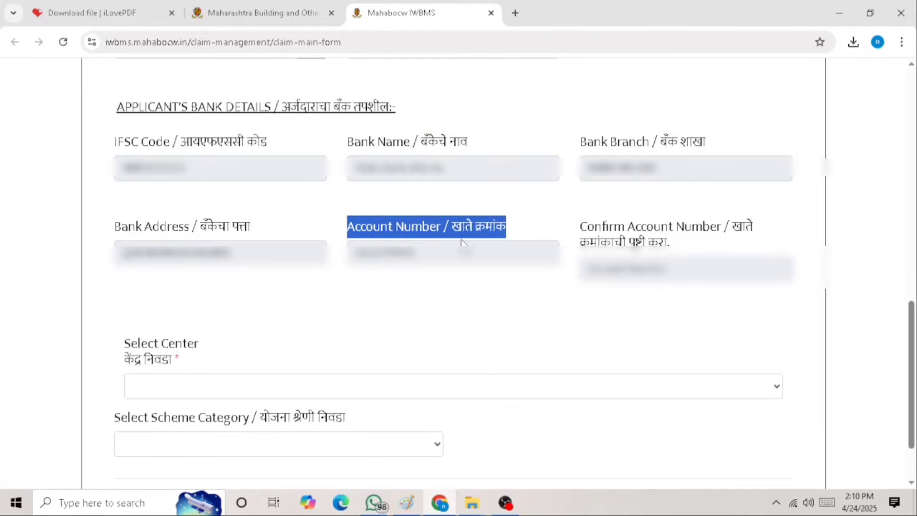
left_click_drag(581, 228, 671, 245)
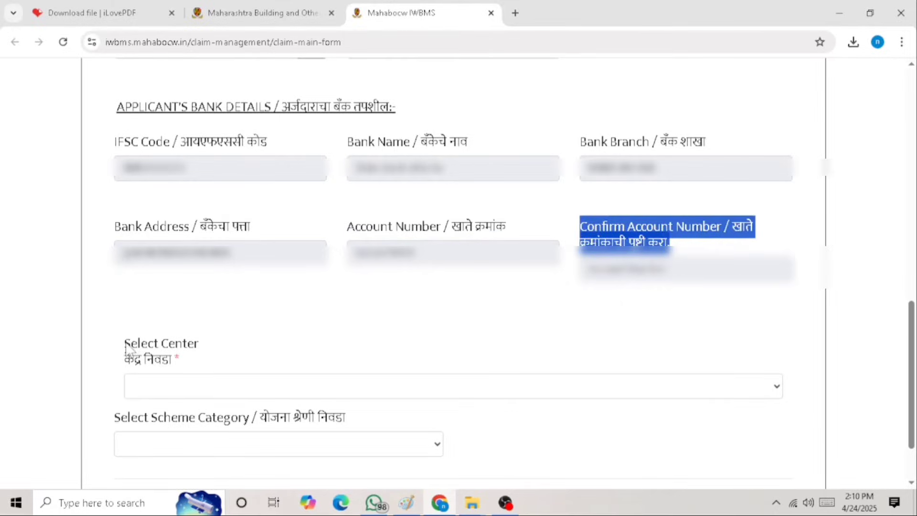
left_click_drag(126, 343, 190, 362)
Choose Parbhani District as the centre and Educational Welfare Scheme as the scheme category
left_click(196, 383)
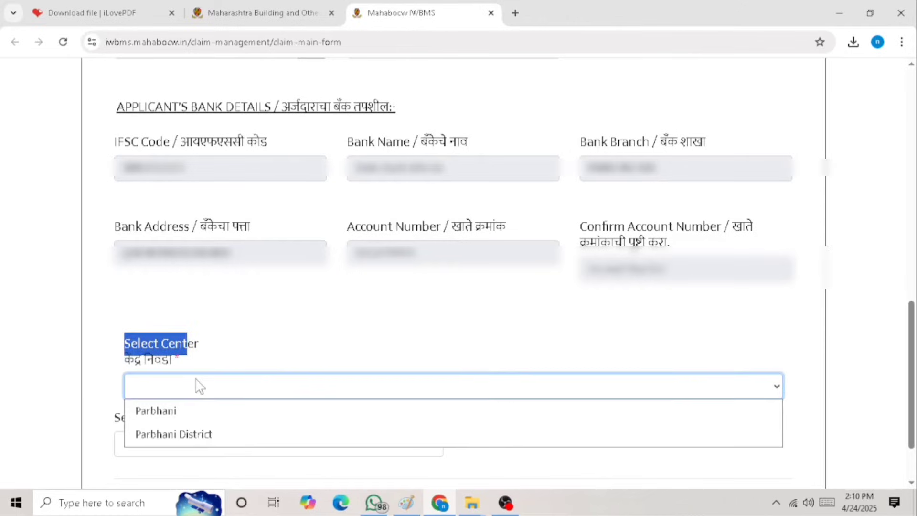
left_click(199, 435)
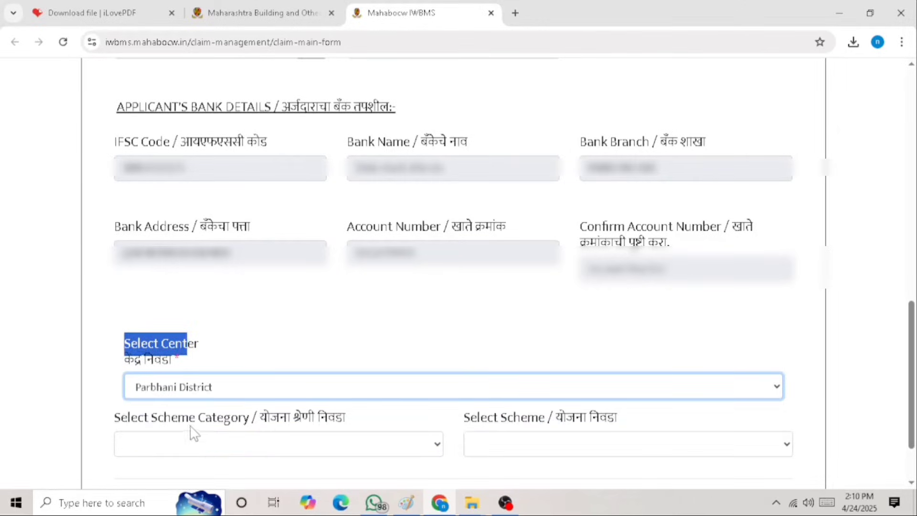
left_click_drag(116, 419, 375, 429)
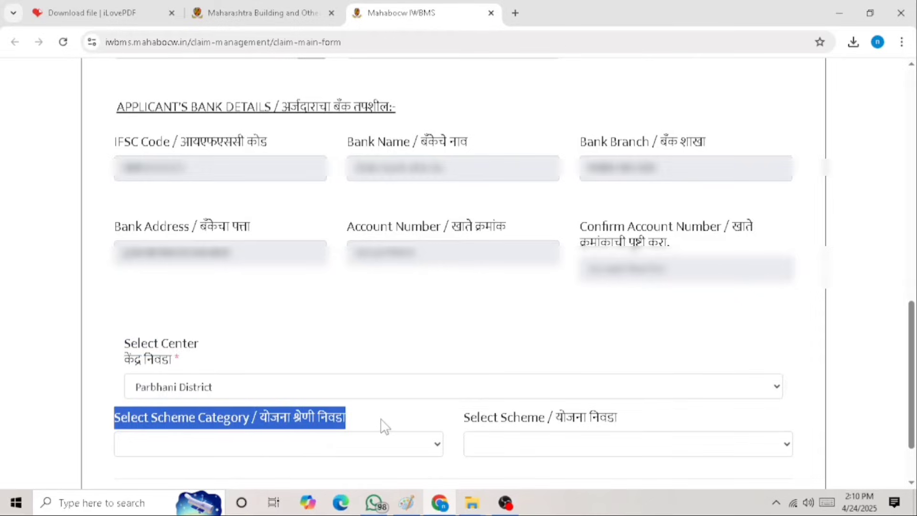
scroll(385, 425, "down", 2)
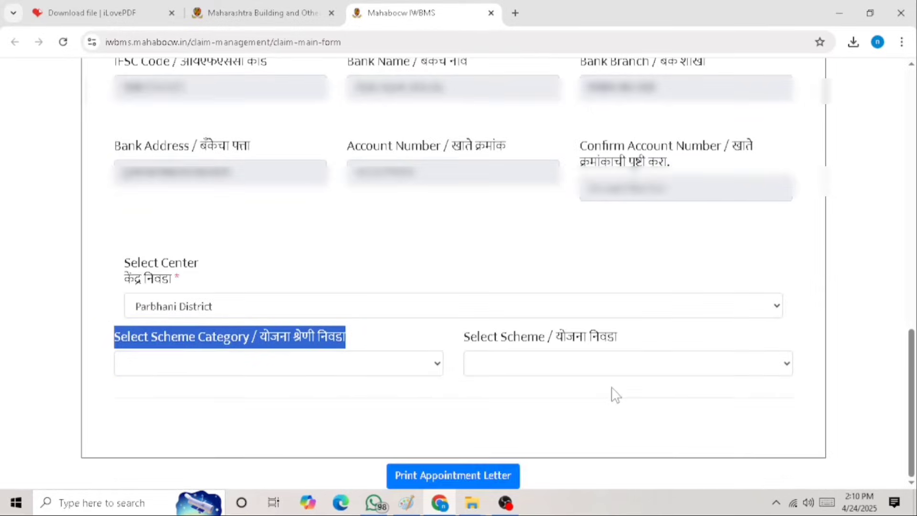
left_click(340, 366)
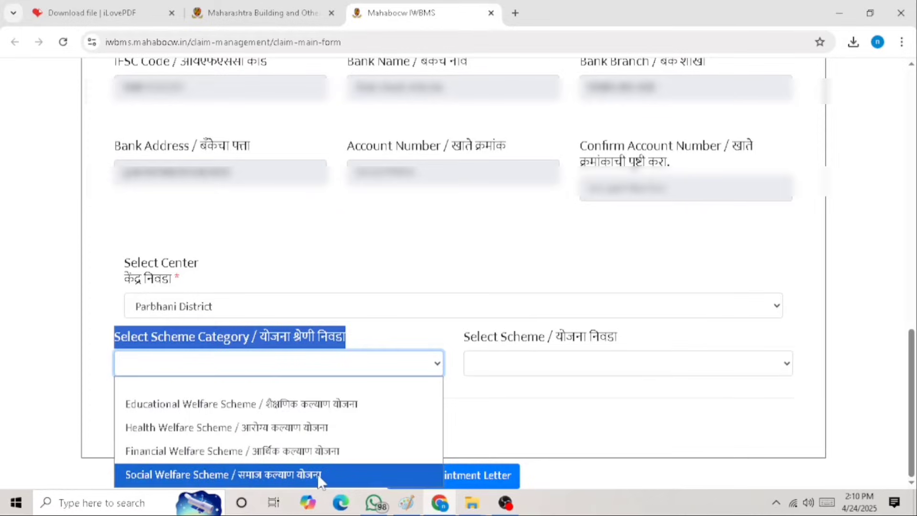
left_click(327, 413)
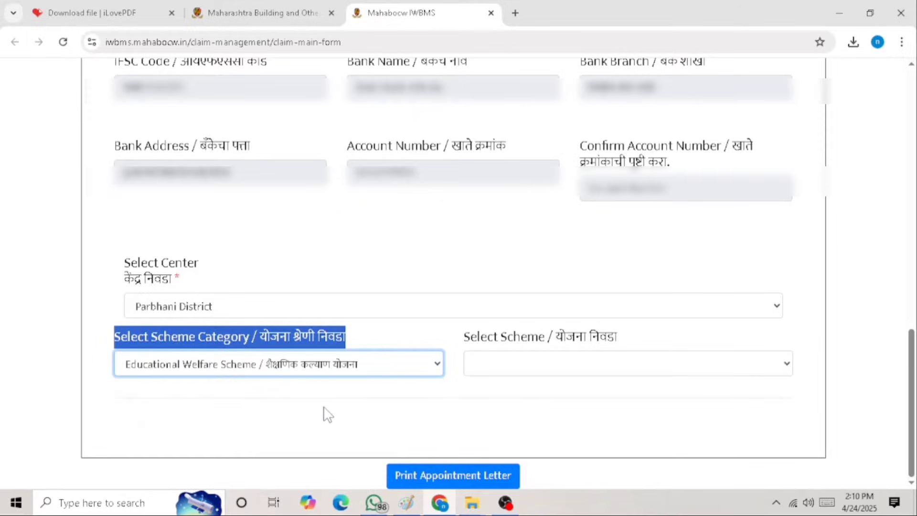
left_click_drag(471, 342, 627, 345)
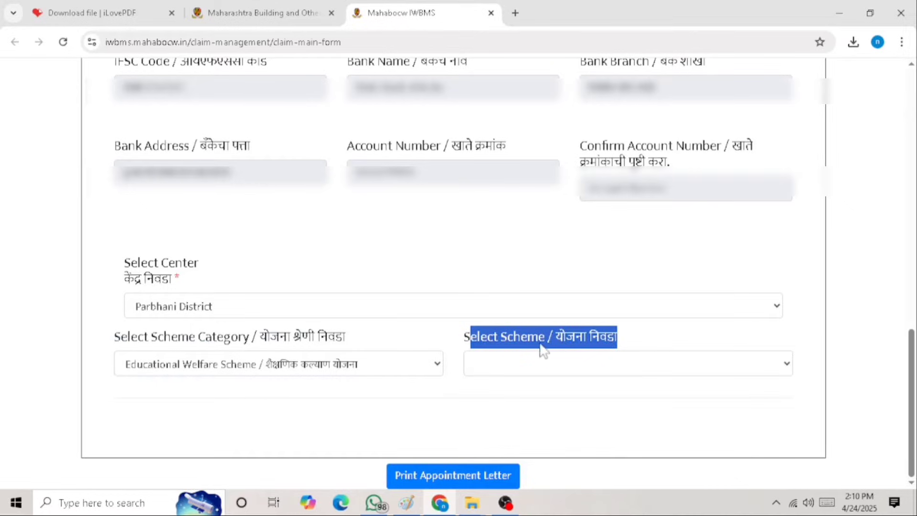
Select scheme E07, MS-CIT course fee reimbursement, and check the child's auto-filled details
left_click(524, 363)
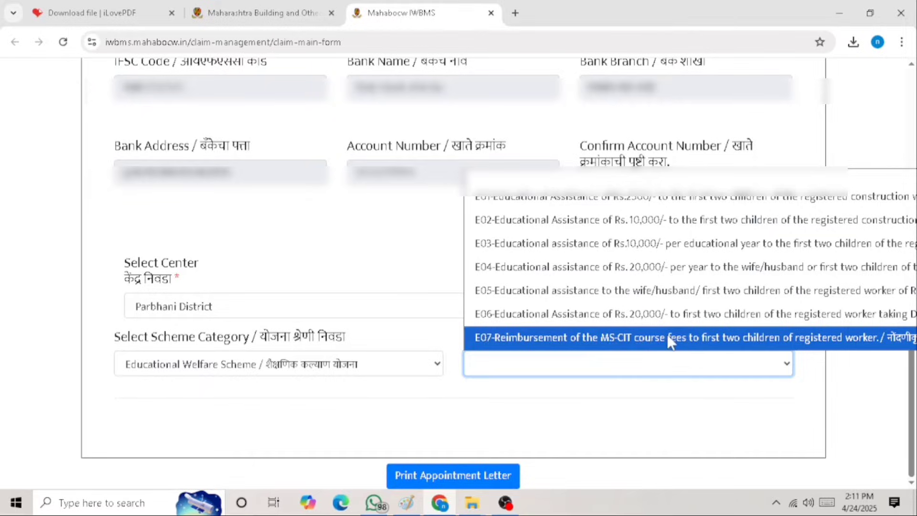
left_click(540, 339)
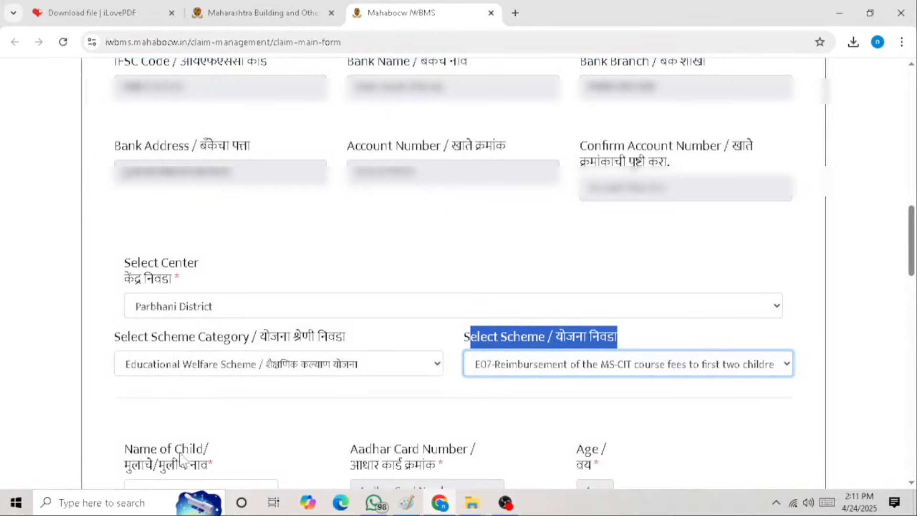
triple_click(167, 450)
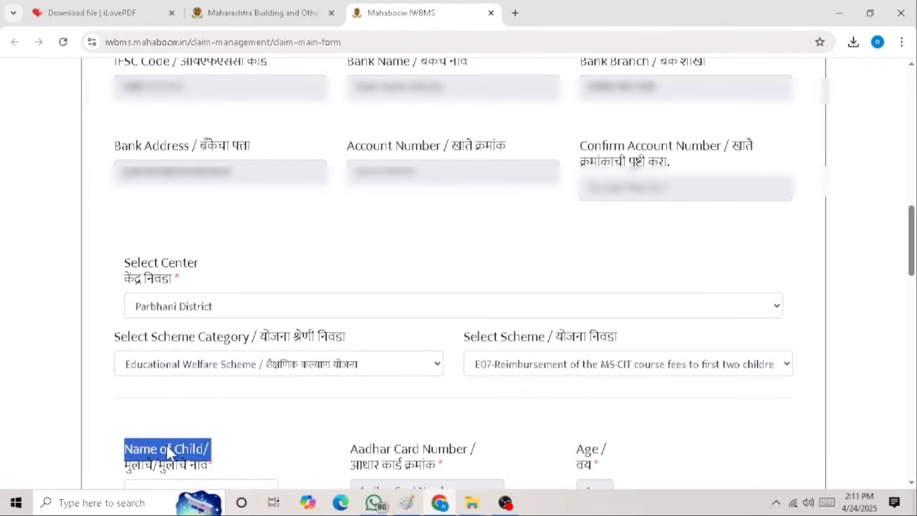
scroll(167, 451, "down", 8)
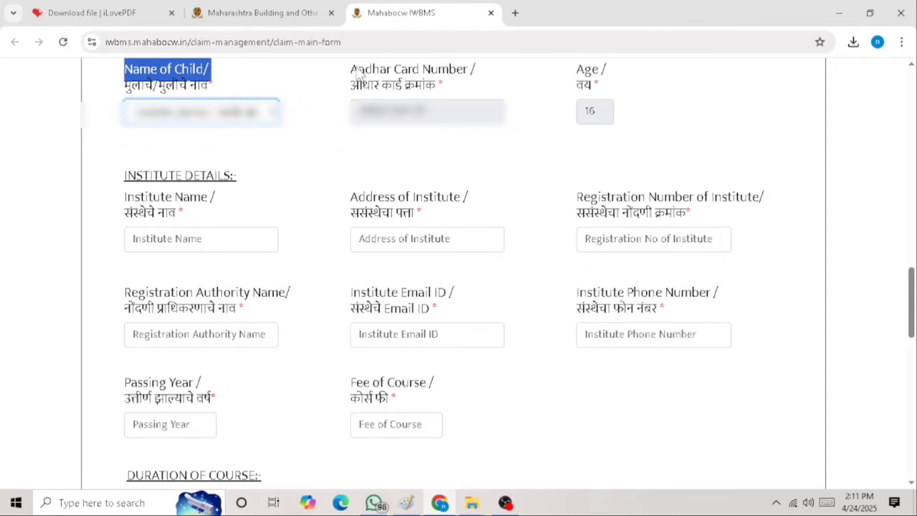
Go over the child's Aadhaar and age, then the institute name, address and registration number fields
left_click_drag(358, 70, 447, 92)
left_click_drag(577, 70, 591, 101)
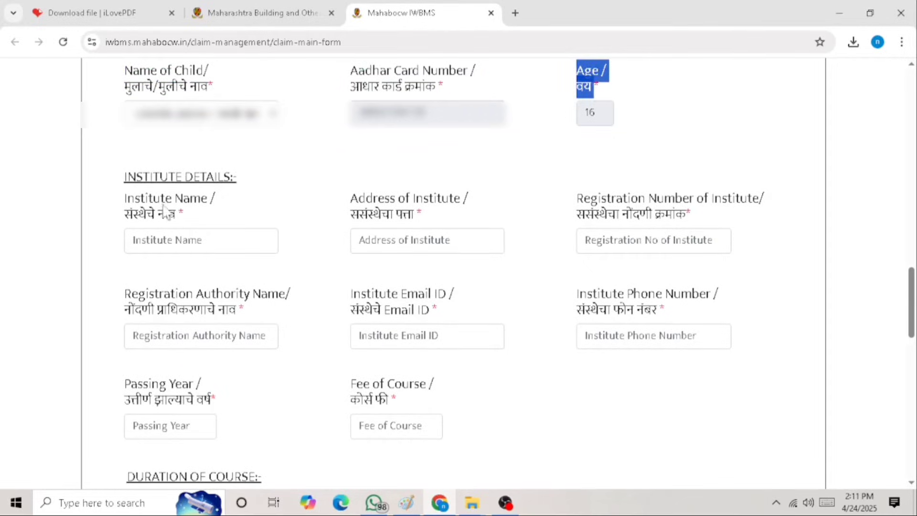
left_click_drag(123, 183, 236, 182)
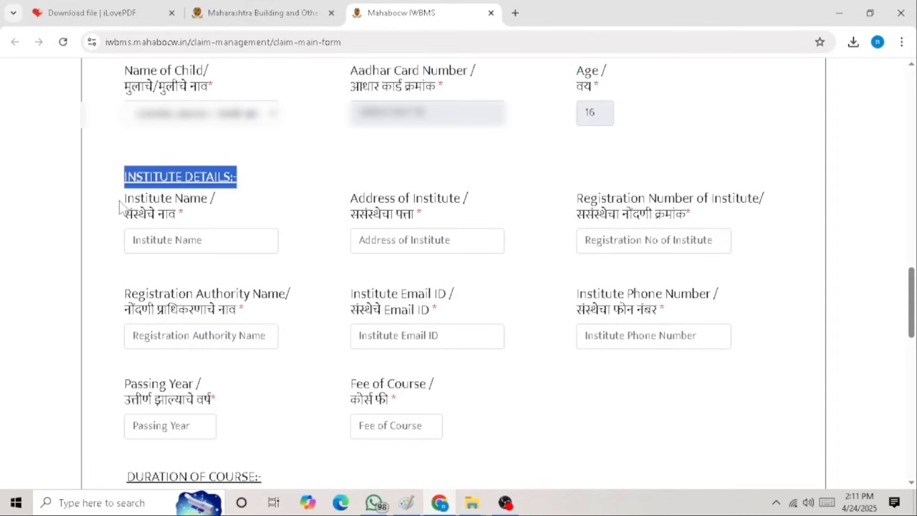
left_click_drag(126, 201, 189, 220)
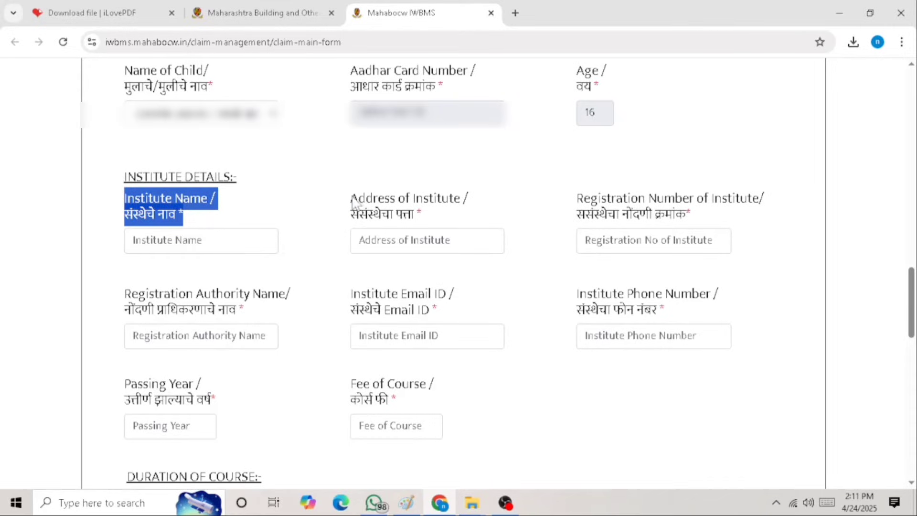
left_click_drag(353, 197, 434, 219)
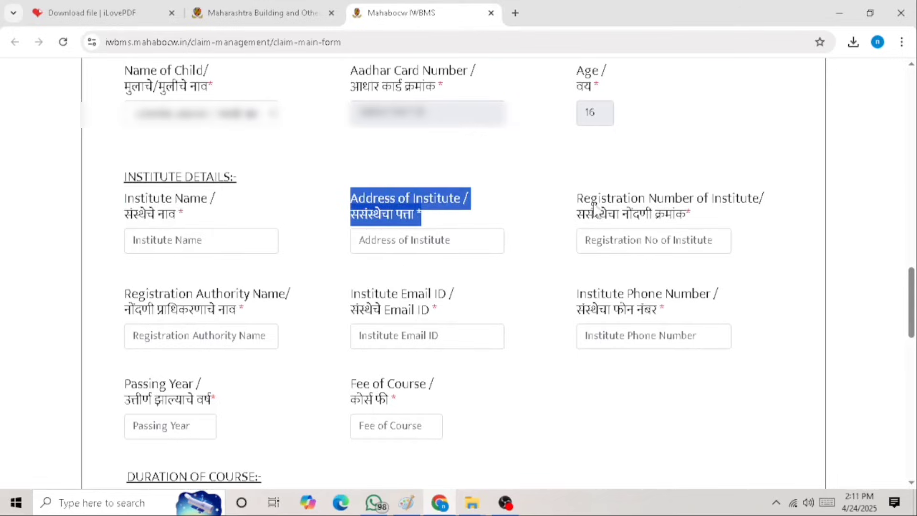
left_click_drag(579, 203, 699, 226)
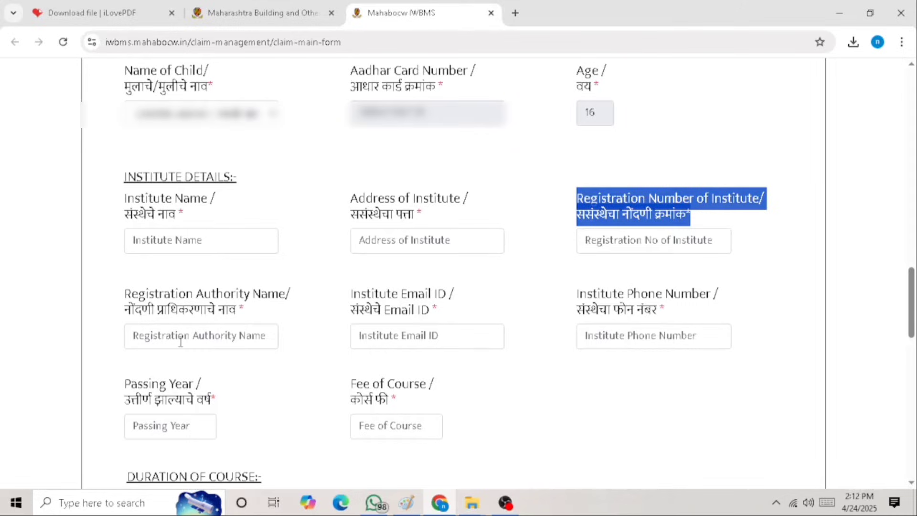
Go over the registration authority, institute email, phone, passing year and course fee fields
left_click(126, 300)
left_click_drag(126, 300, 275, 317)
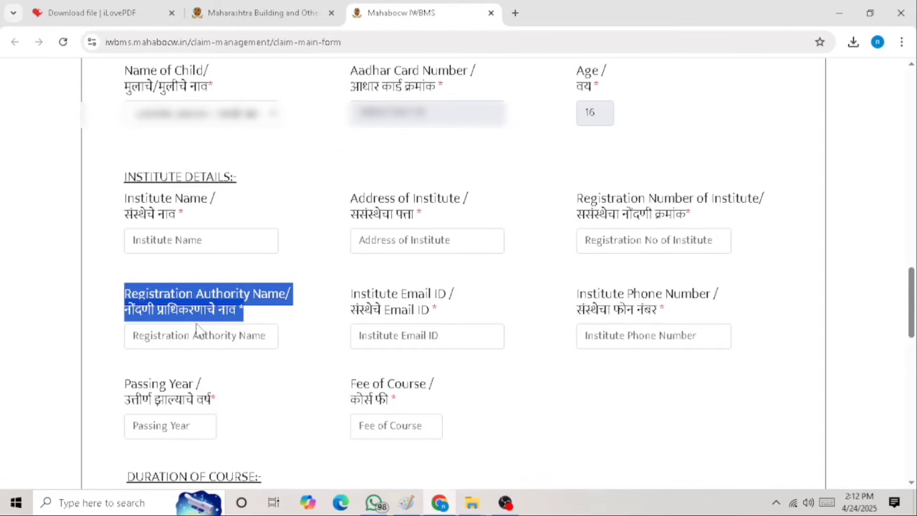
left_click_drag(352, 300, 436, 321)
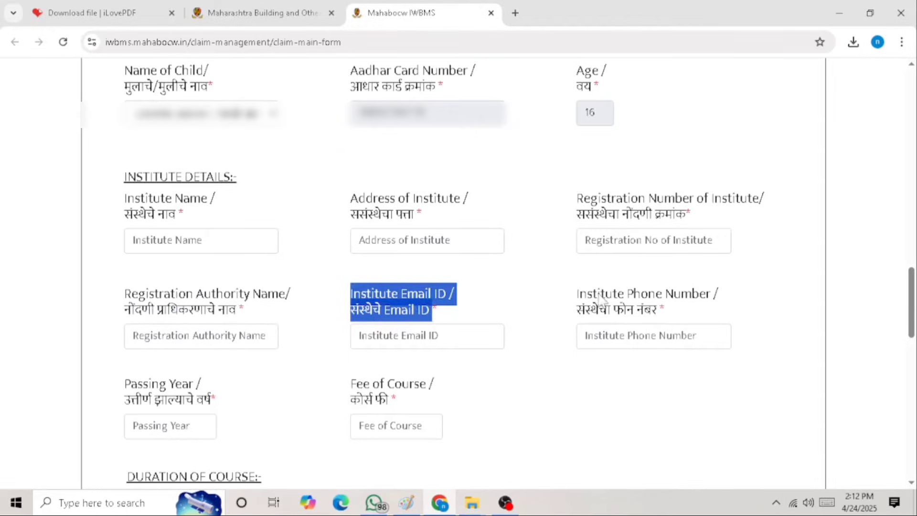
left_click_drag(578, 297, 645, 317)
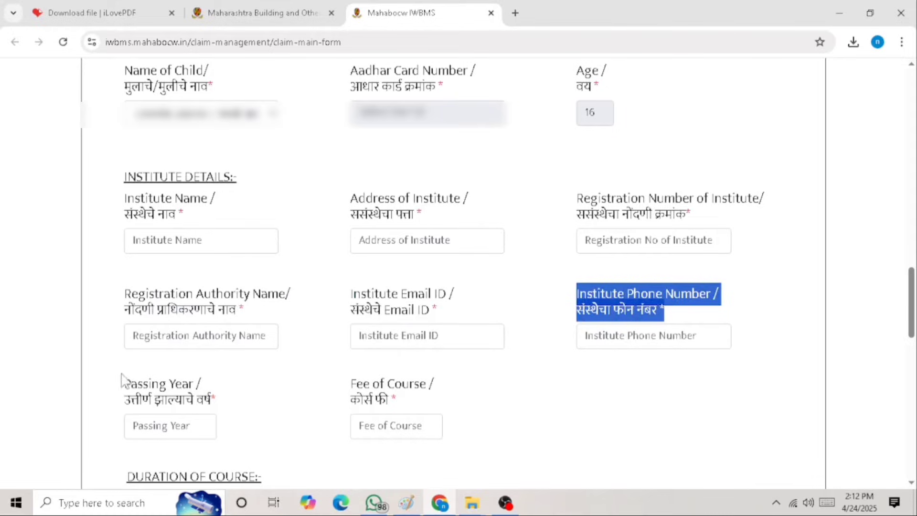
left_click(127, 389)
left_click_drag(128, 390, 213, 406)
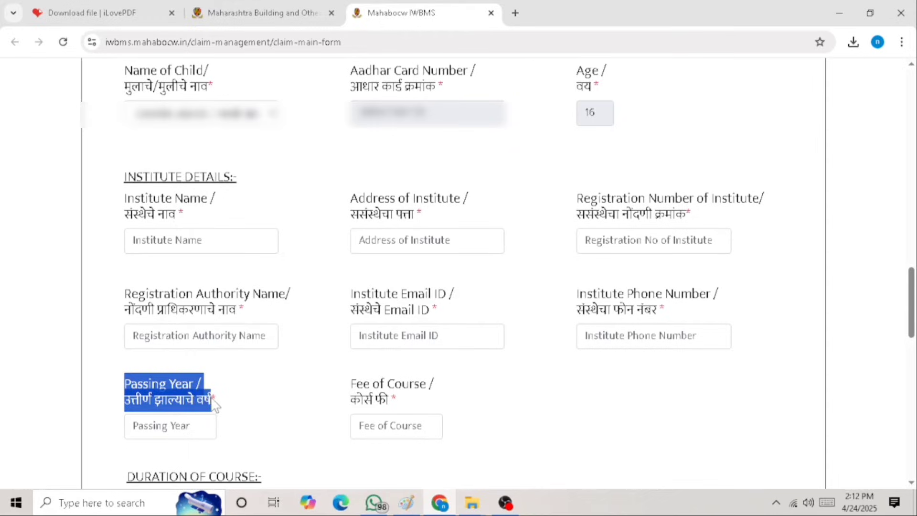
left_click_drag(352, 384, 417, 411)
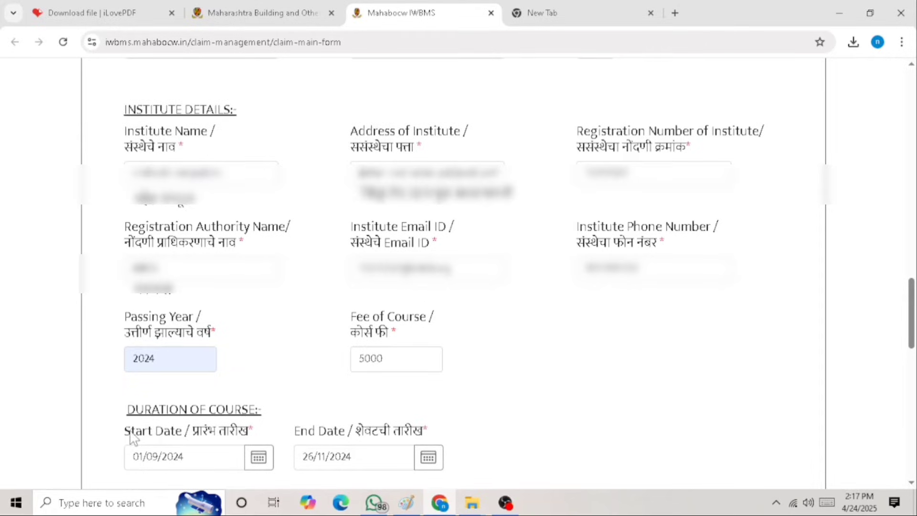
left_click_drag(125, 433, 448, 436)
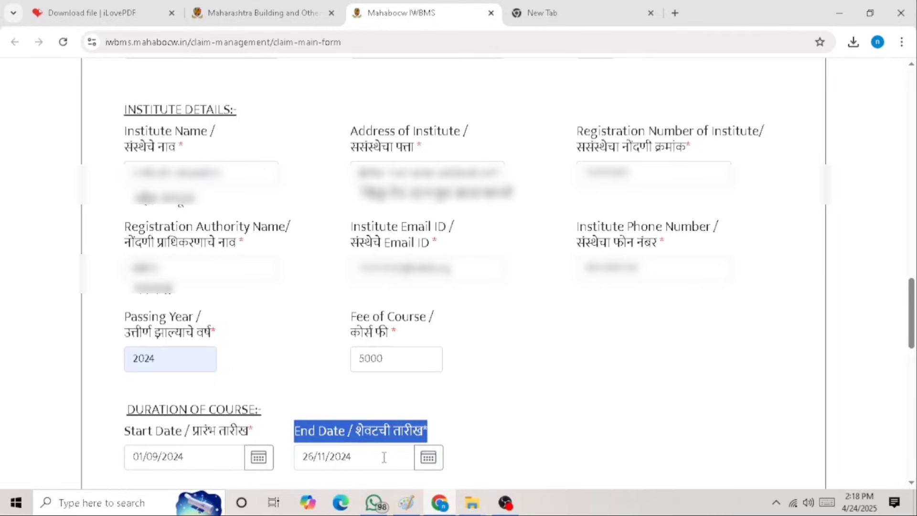
scroll(384, 457, "down", 8)
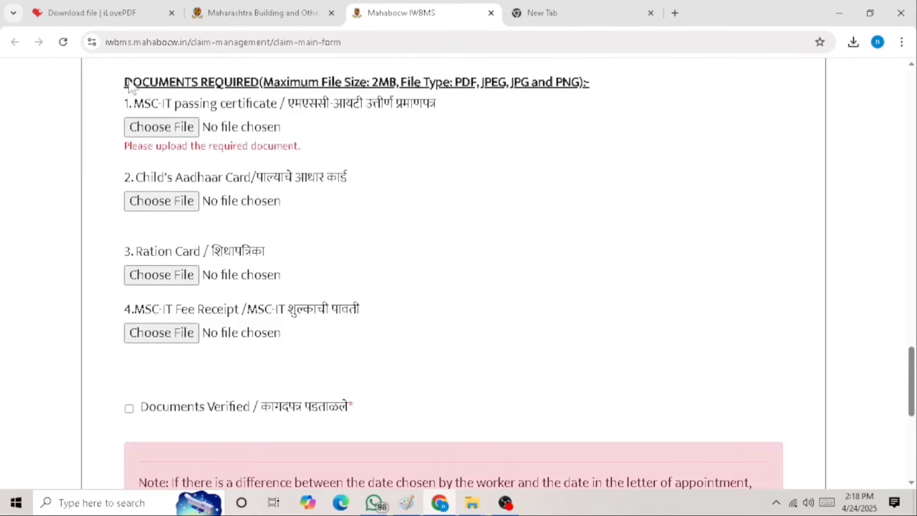
Attach mscit.jpg as the MS-CIT passing certificate and aadhr card.pdf as the child's Aadhaar card
left_click_drag(127, 82, 592, 85)
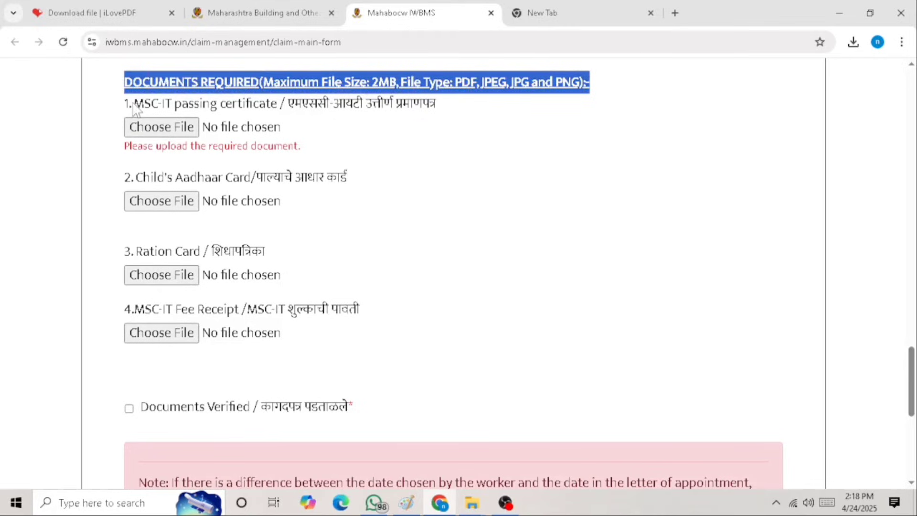
left_click_drag(134, 103, 448, 104)
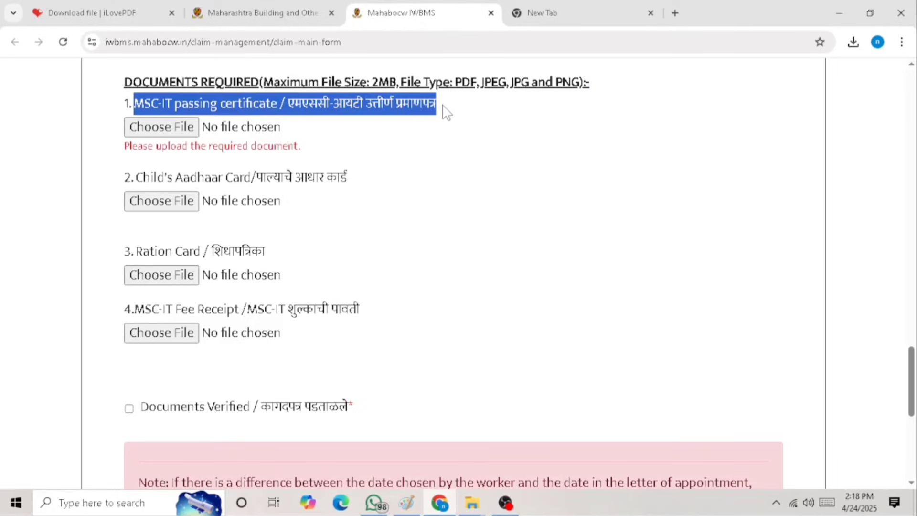
left_click(158, 128)
left_click(342, 294)
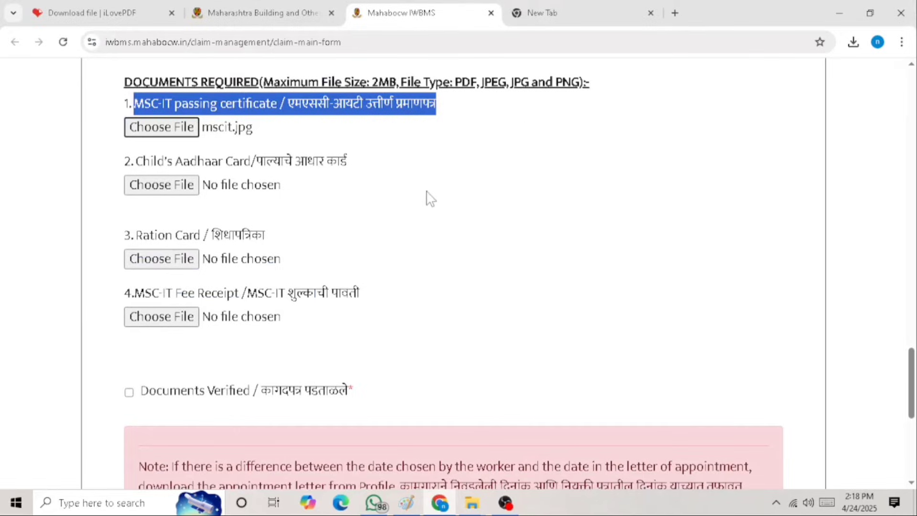
left_click_drag(131, 161, 395, 162)
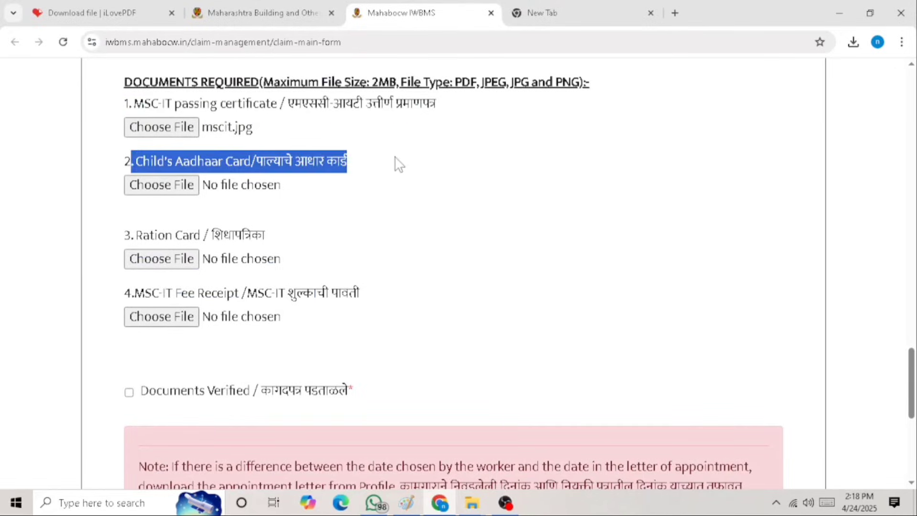
left_click(187, 187)
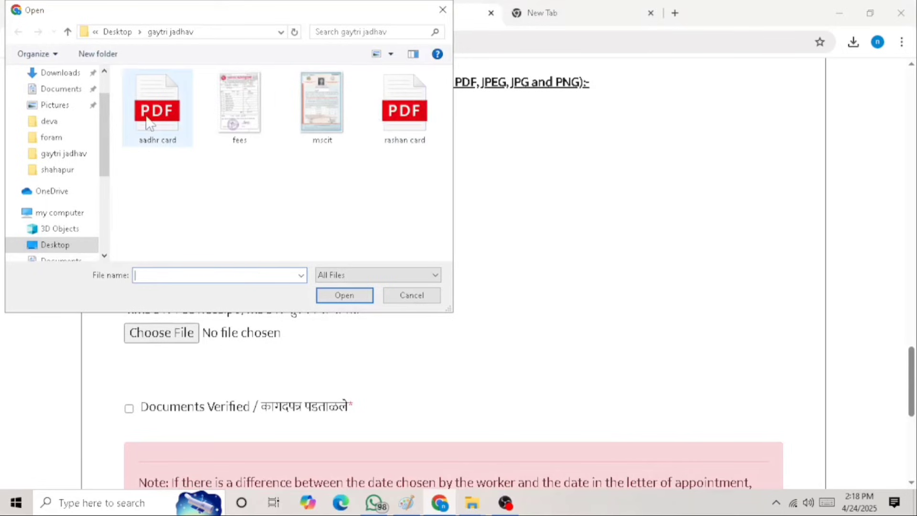
left_click(145, 120)
left_click(343, 296)
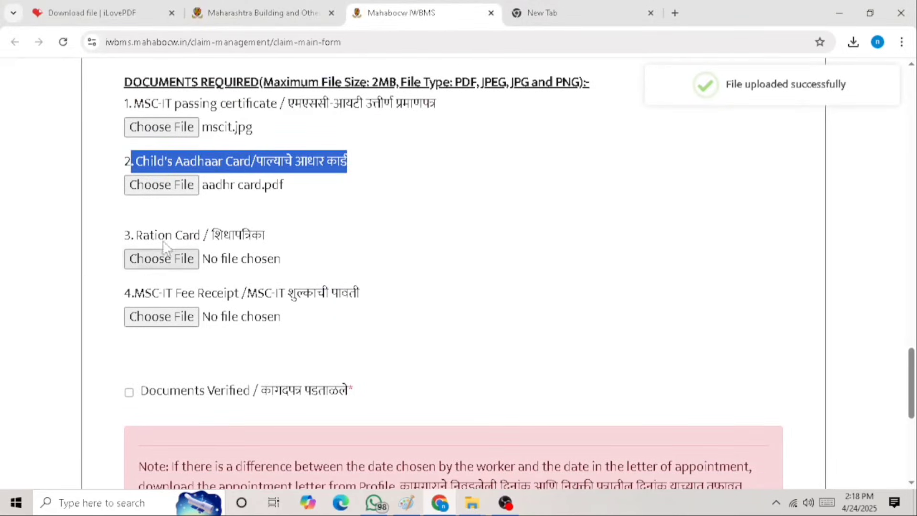
Attach rashan card.pdf as the ration card and fees.jpg as the MS-CIT fee receipt
left_click_drag(138, 241, 273, 241)
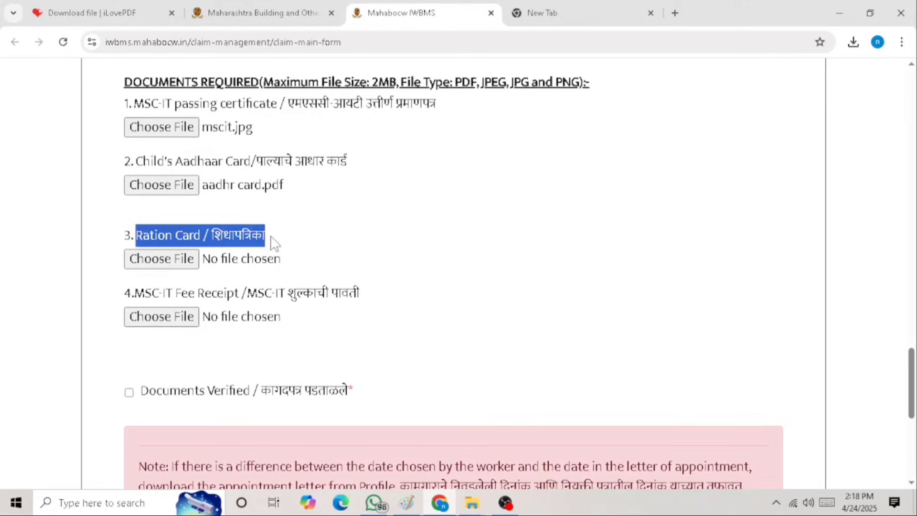
left_click(164, 262)
left_click(404, 141)
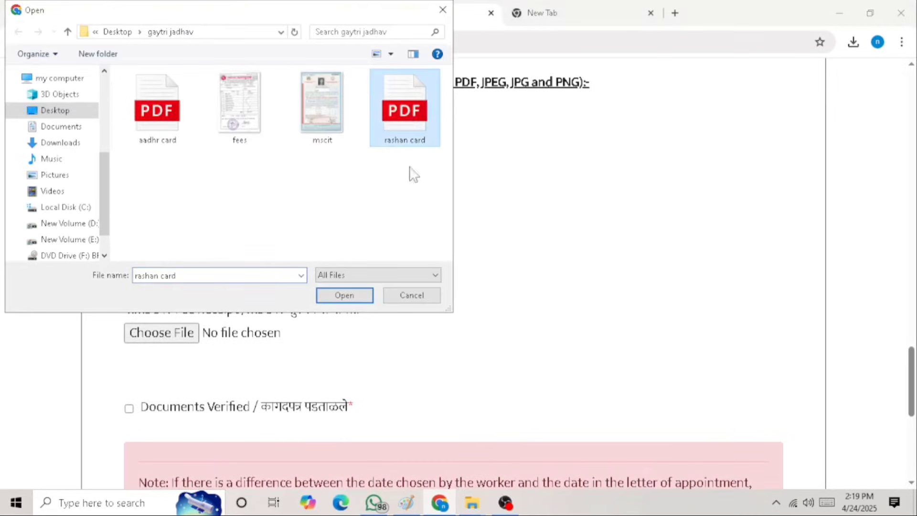
left_click(334, 297)
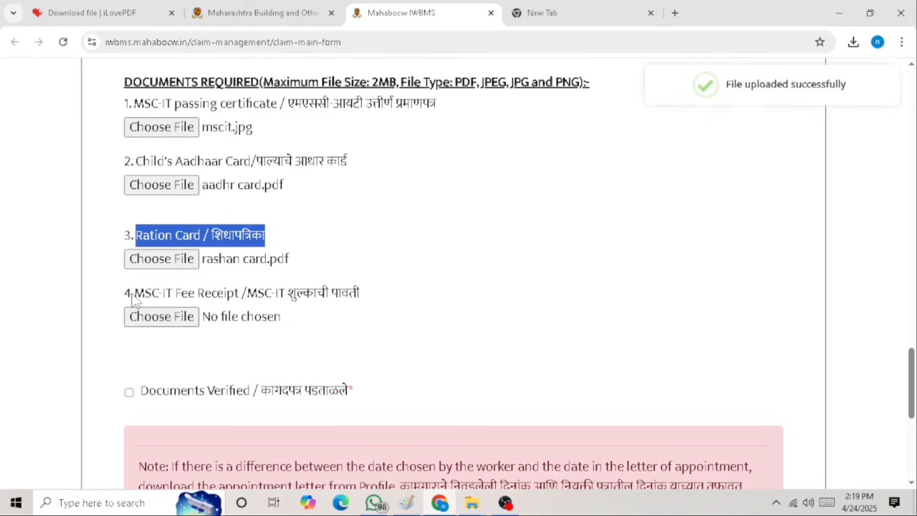
left_click_drag(135, 294, 385, 298)
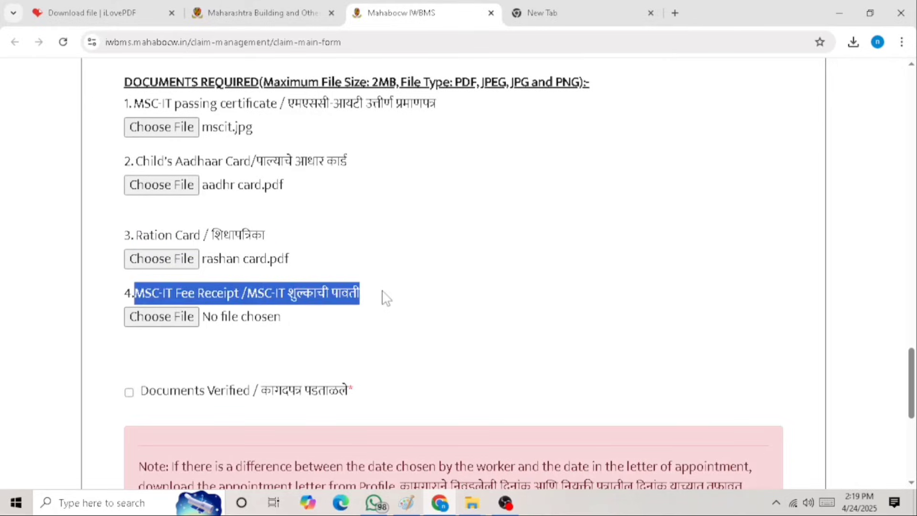
left_click(153, 319)
left_click(249, 109)
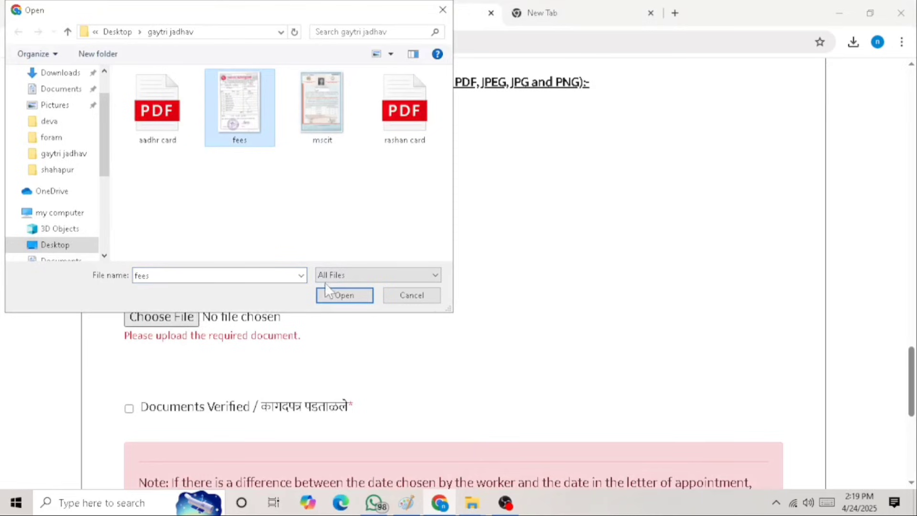
left_click(330, 293)
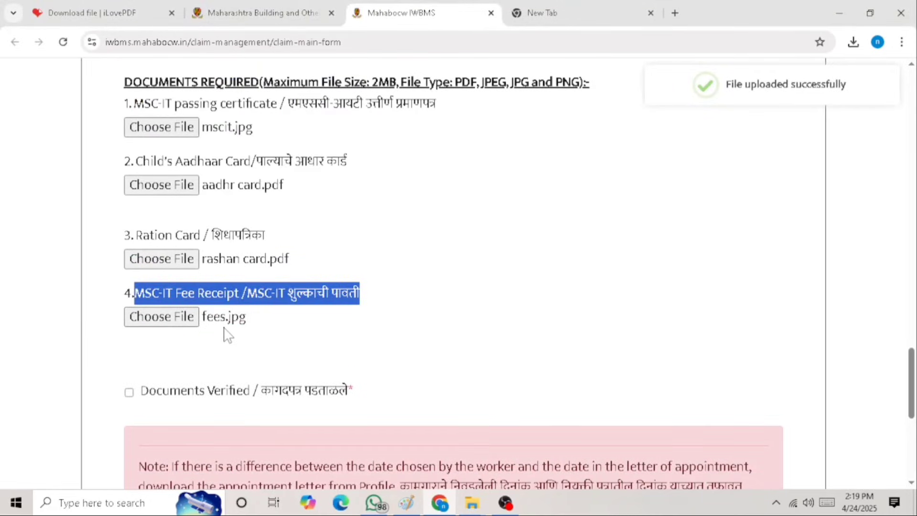
Mark the uploaded documents as verified, confirm, and scroll down to the visiting dates section
left_click(129, 392)
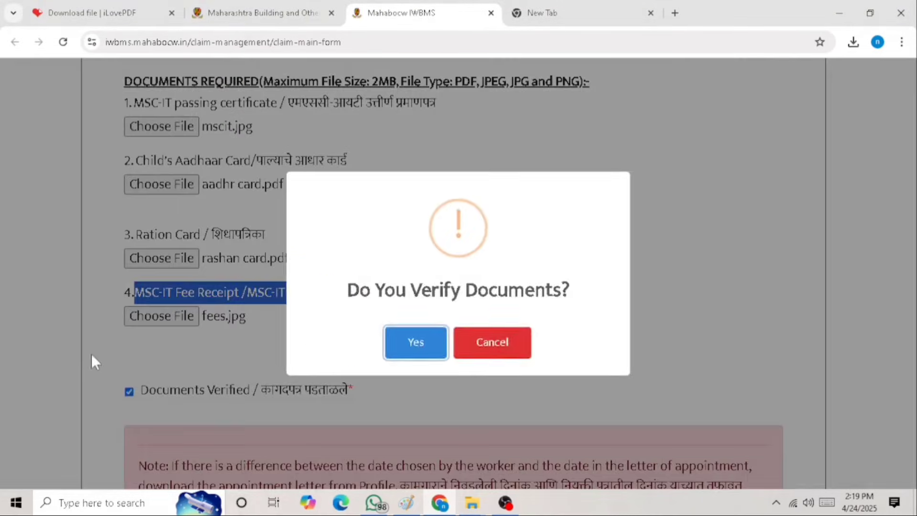
left_click(417, 343)
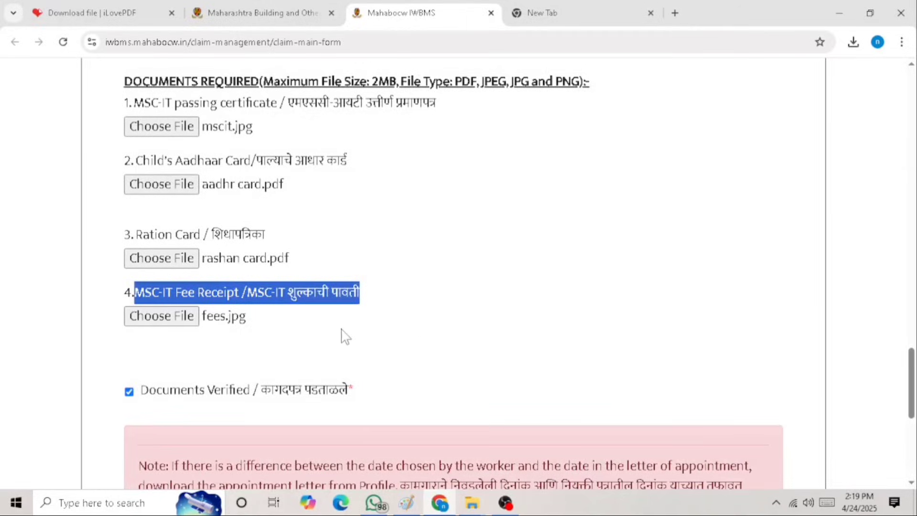
scroll(342, 330, "down", 4)
scroll(342, 330, "down", 3)
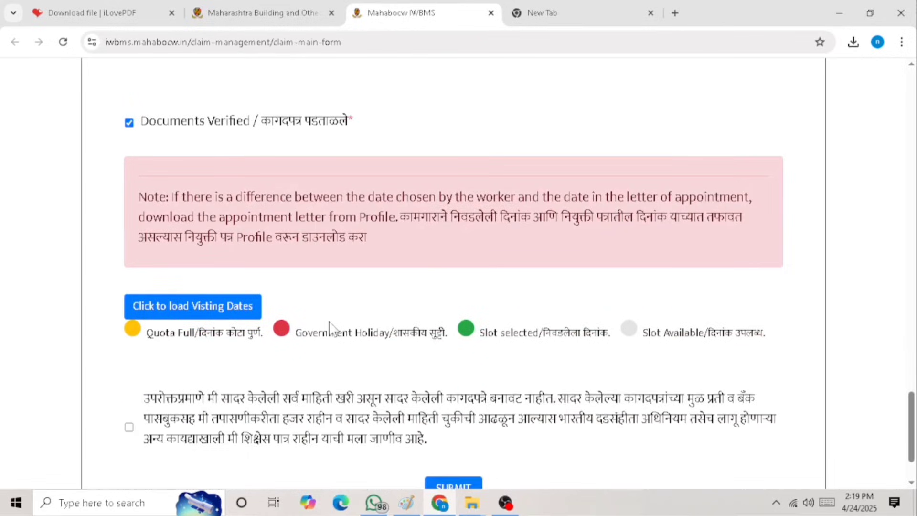
scroll(331, 321, "down", 1)
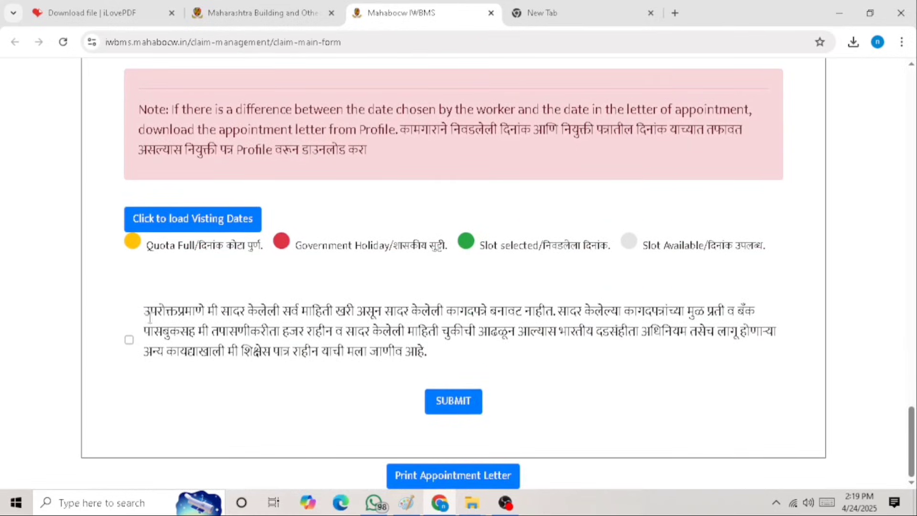
Book 11 August 2025 as the centre visiting date and accept the declaration statement
left_click(205, 220)
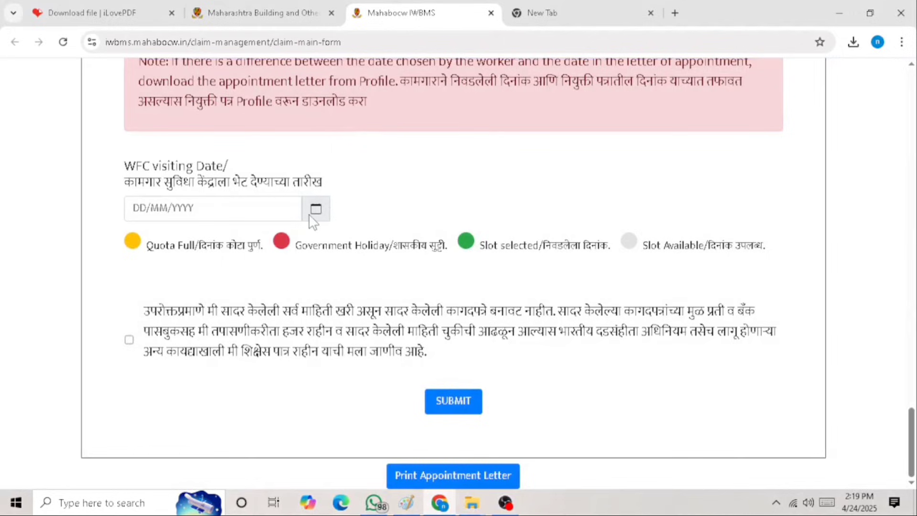
left_click_drag(129, 184, 334, 184)
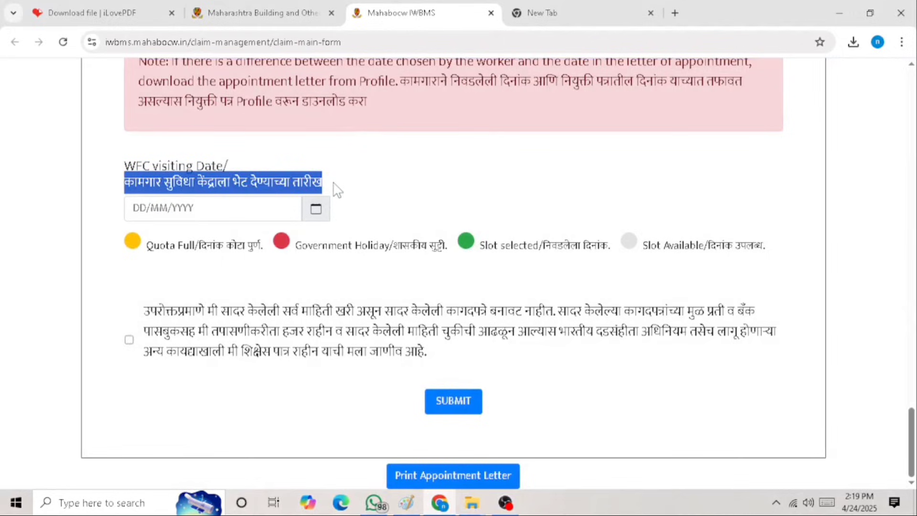
left_click(318, 212)
left_click(290, 249)
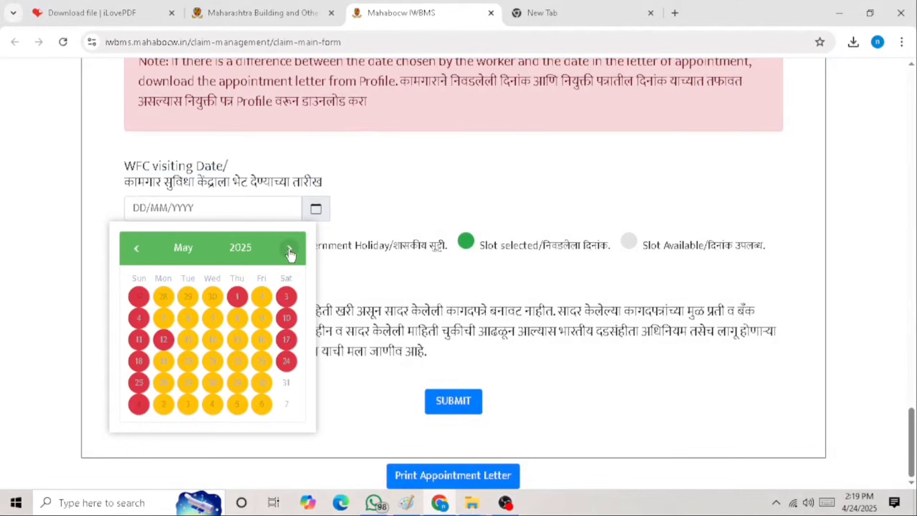
left_click(290, 249)
left_click(290, 249)
left_click(290, 249)
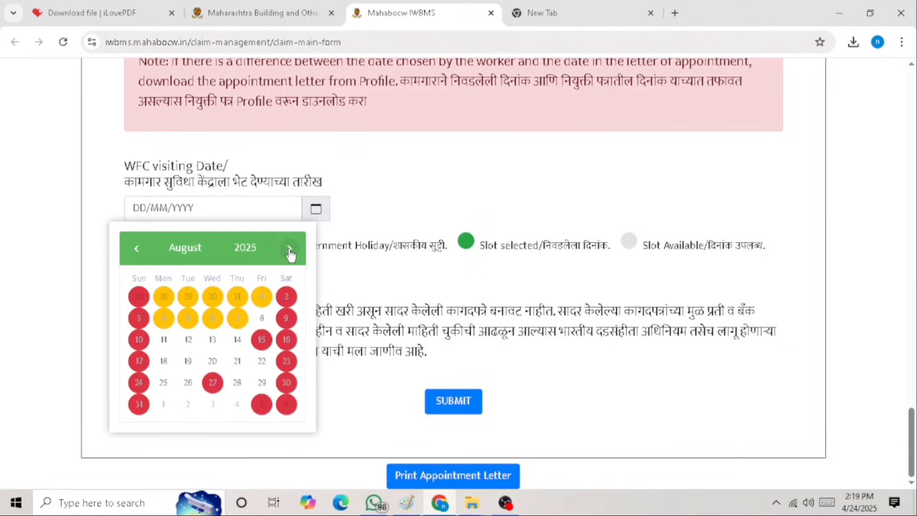
left_click(163, 340)
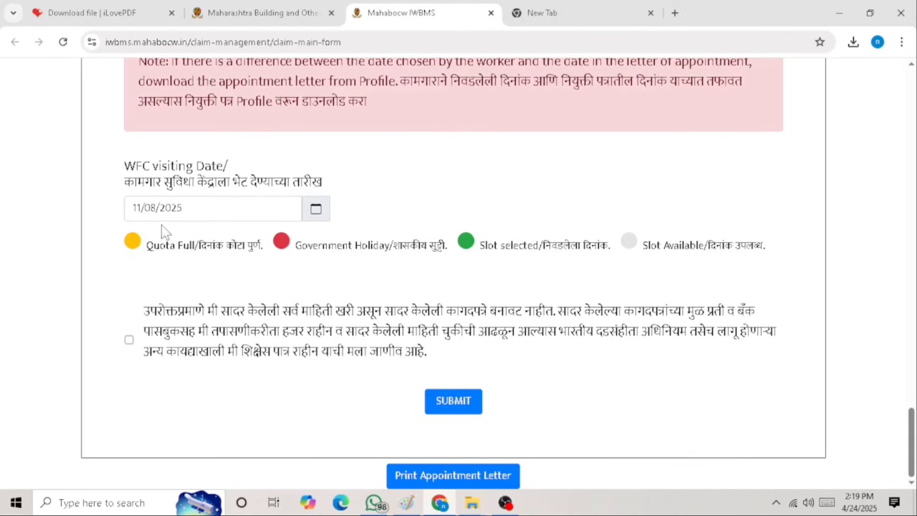
left_click(129, 340)
Submit the claim, review the saved message and acknowledgement number, then dismiss it
left_click(436, 409)
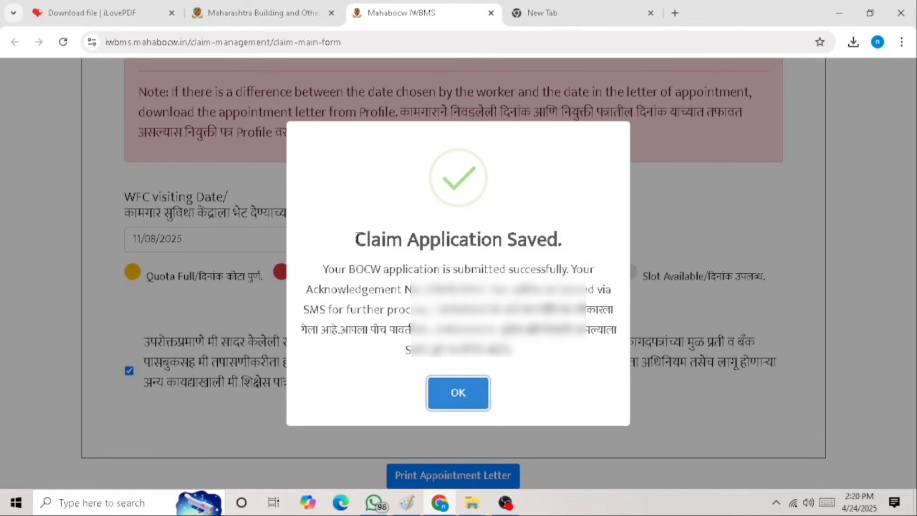
left_click_drag(356, 235, 581, 247)
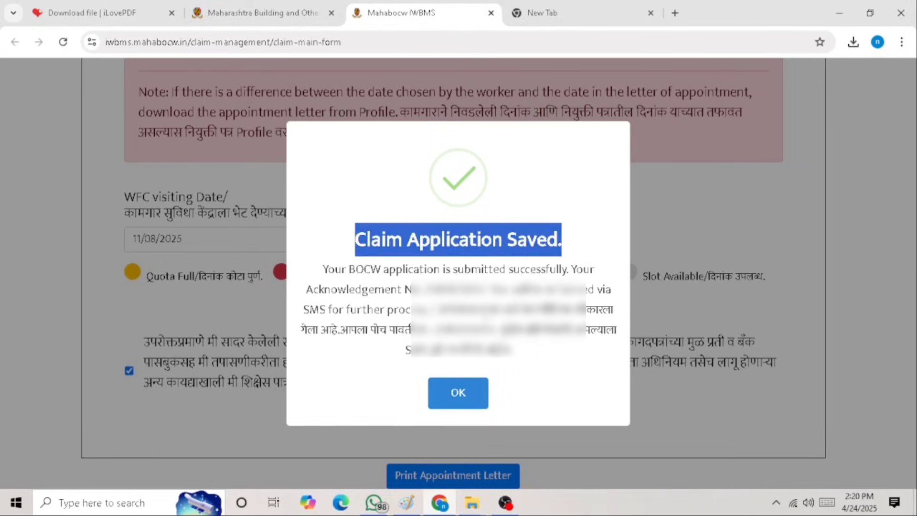
left_click_drag(425, 289, 488, 291)
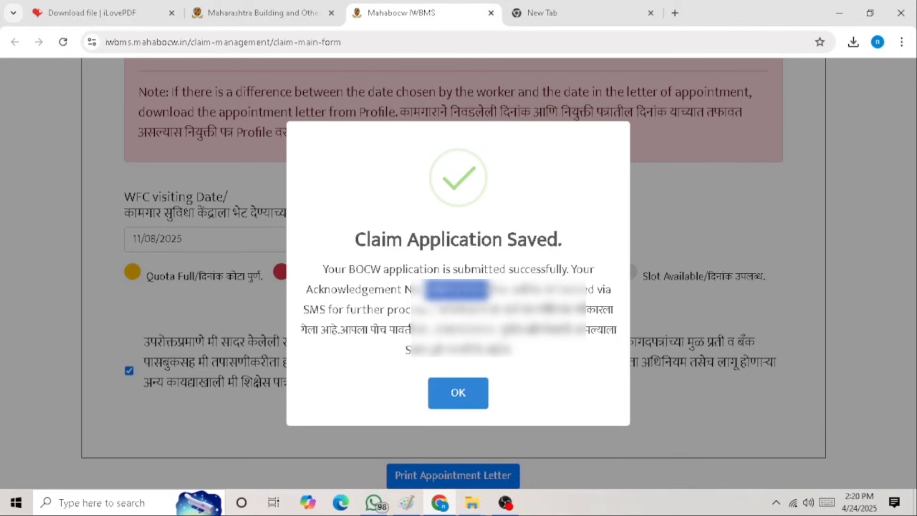
left_click(456, 397)
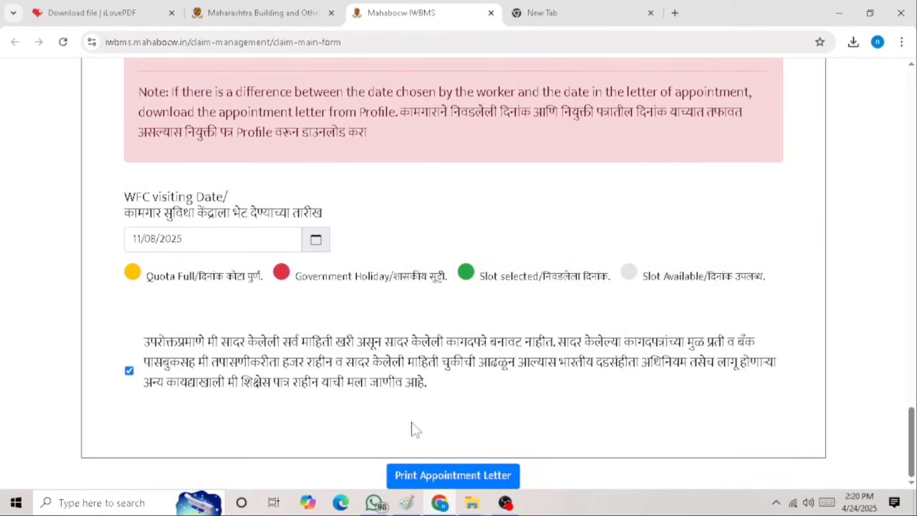
Print the appointment letter and check its scheme code E07 and visit date 11-08-2025
left_click(462, 478)
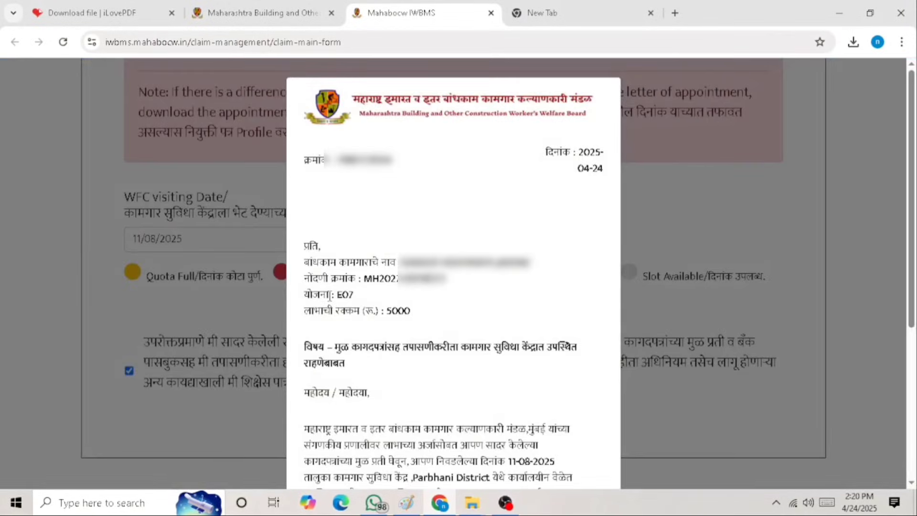
left_click_drag(336, 295, 420, 317)
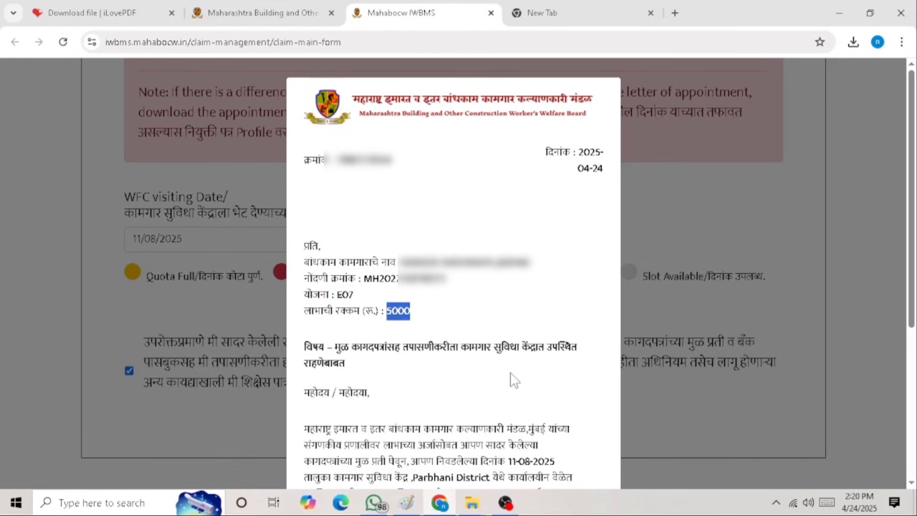
left_click_drag(509, 461, 555, 462)
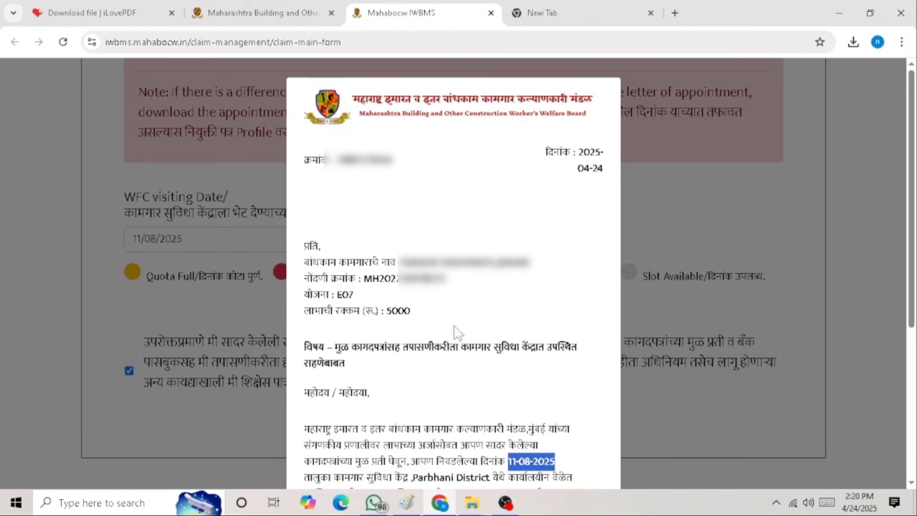